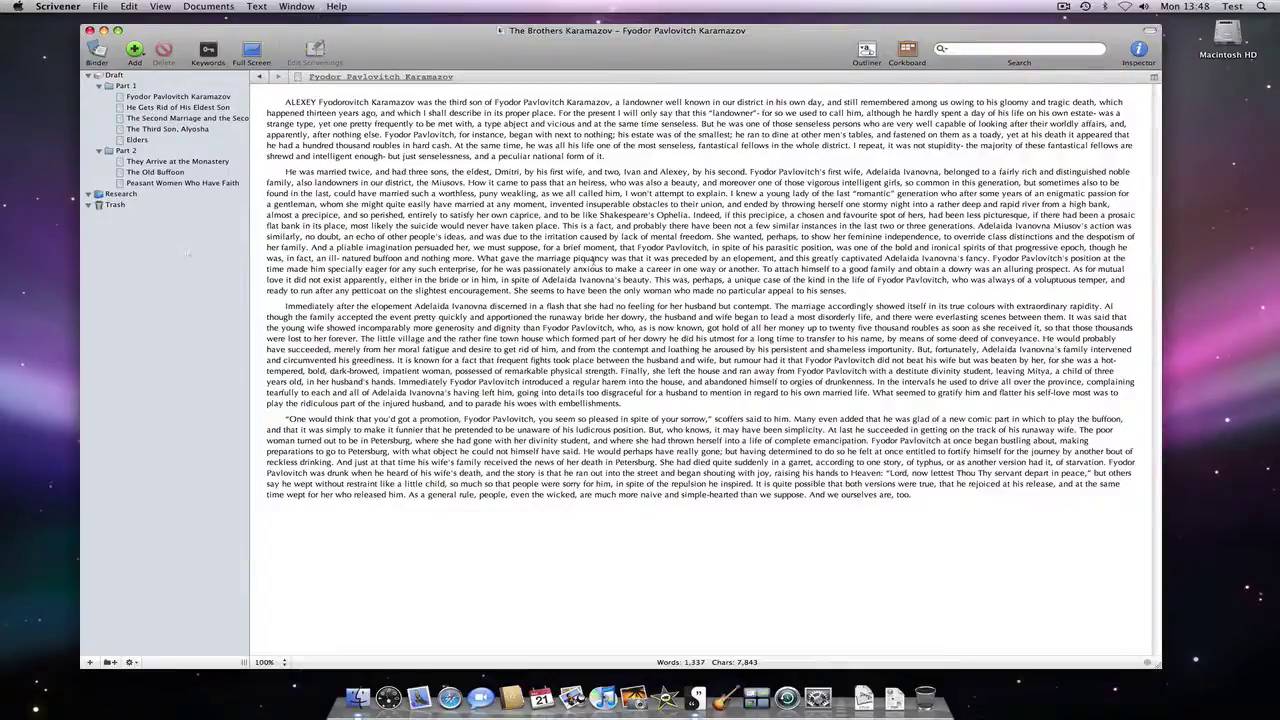
Show the Inspector panel and open The Third Son, Alyosha chapter from the Binder
left_click(1138, 50)
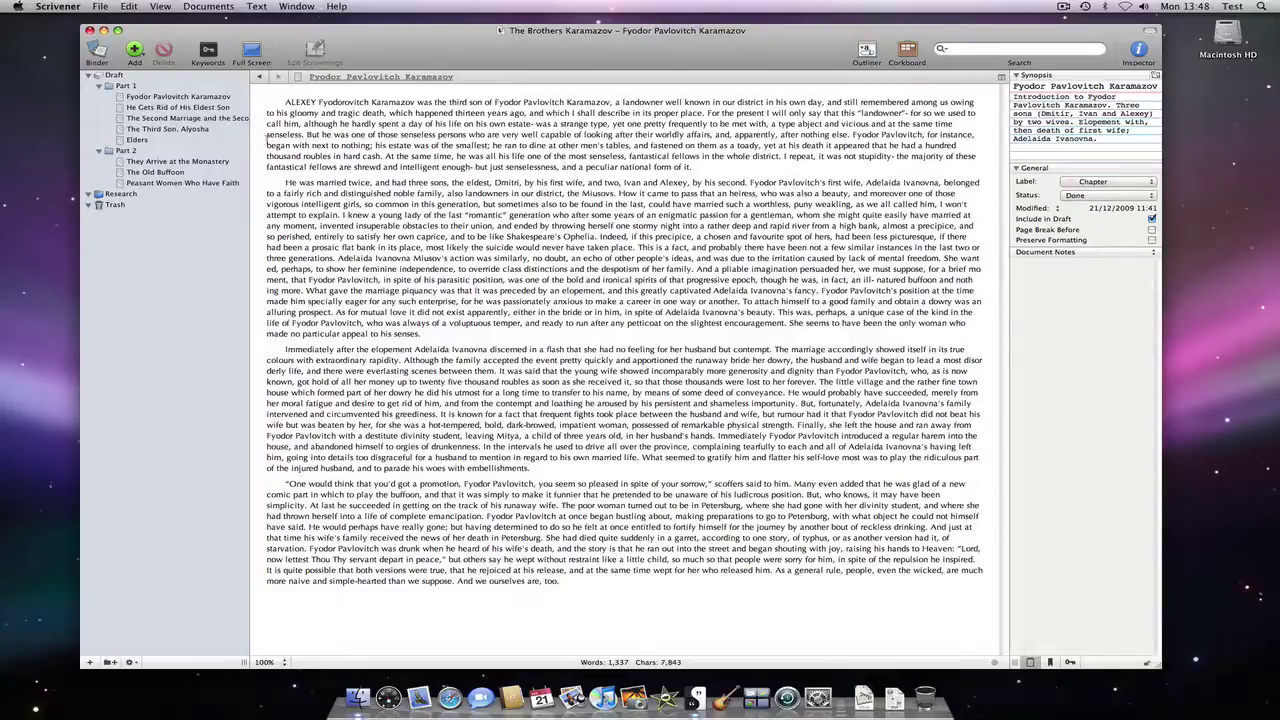
left_click(186, 130)
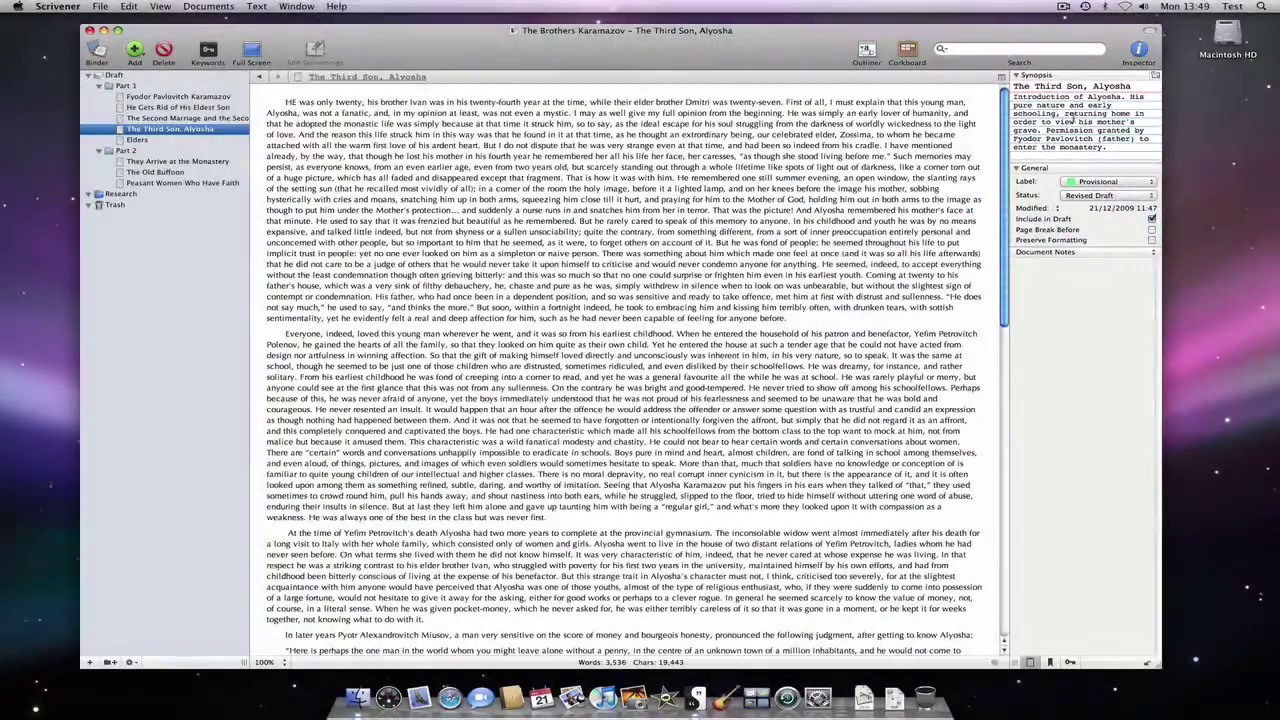
Set the synopses of He Gets Rid of His Eldest Son and The Second Marriage from their text
left_click(193, 108)
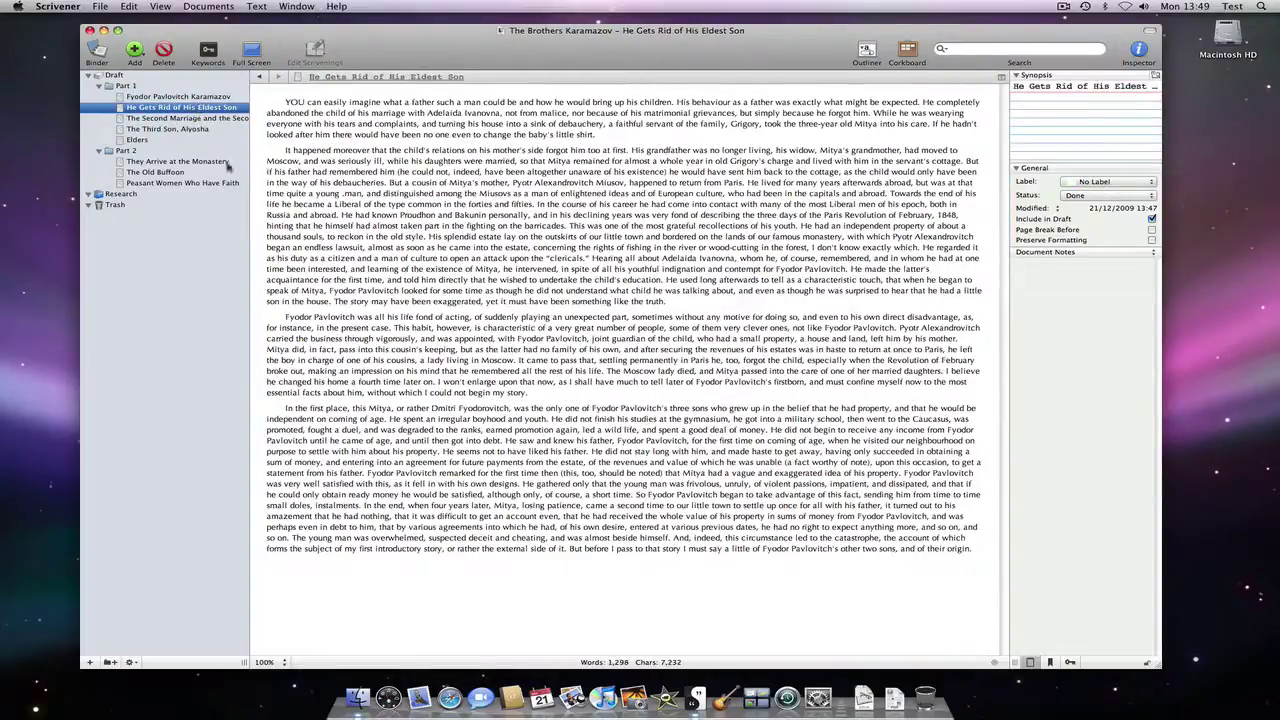
left_click_drag(284, 318, 407, 327)
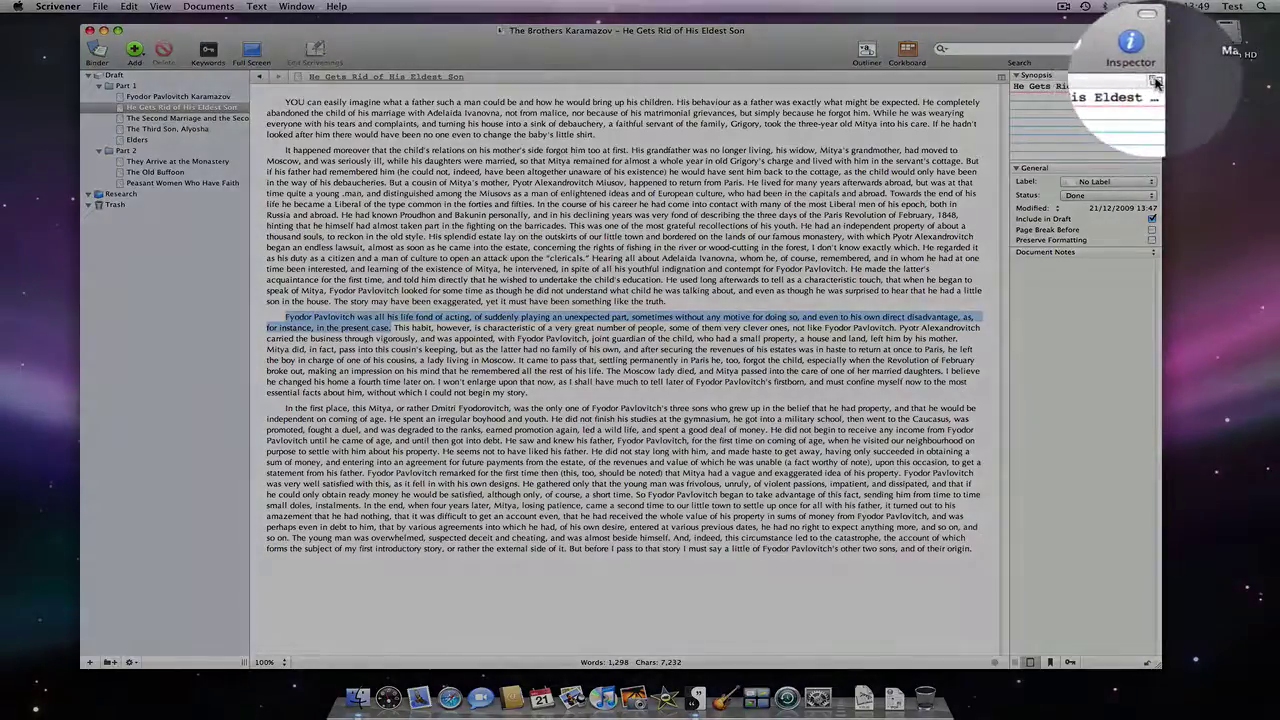
left_click(1156, 83)
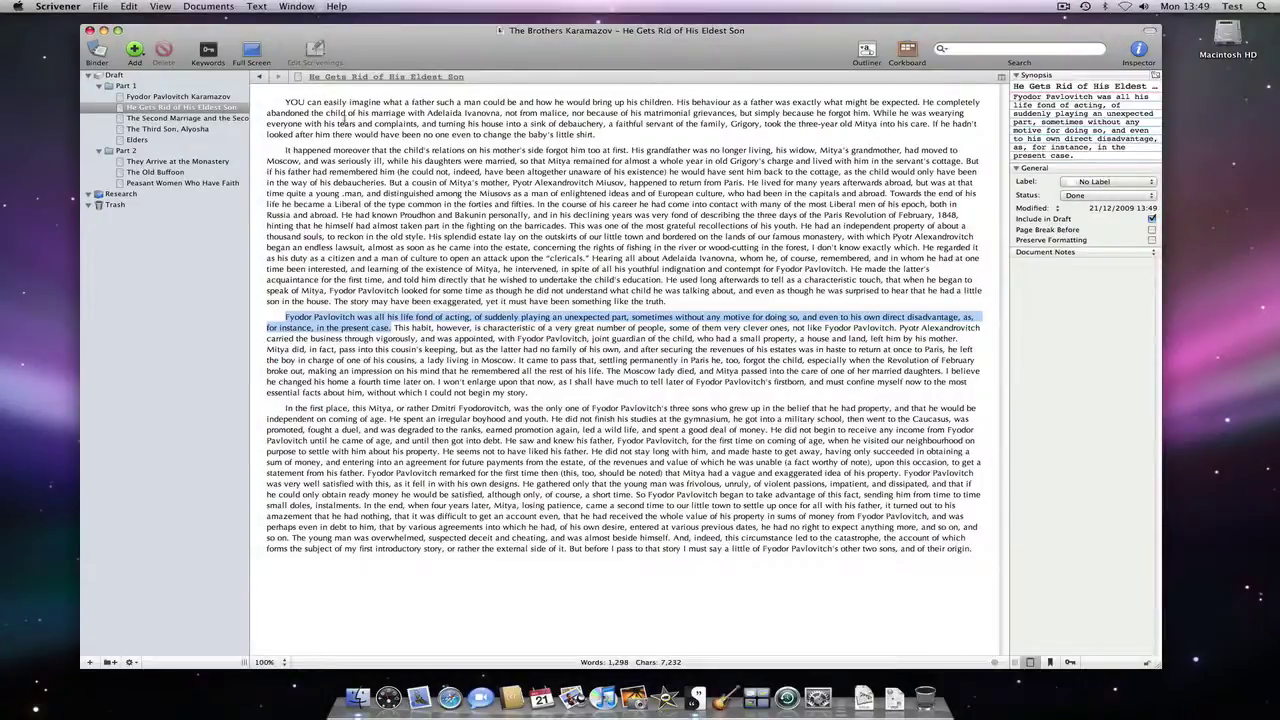
left_click(190, 119)
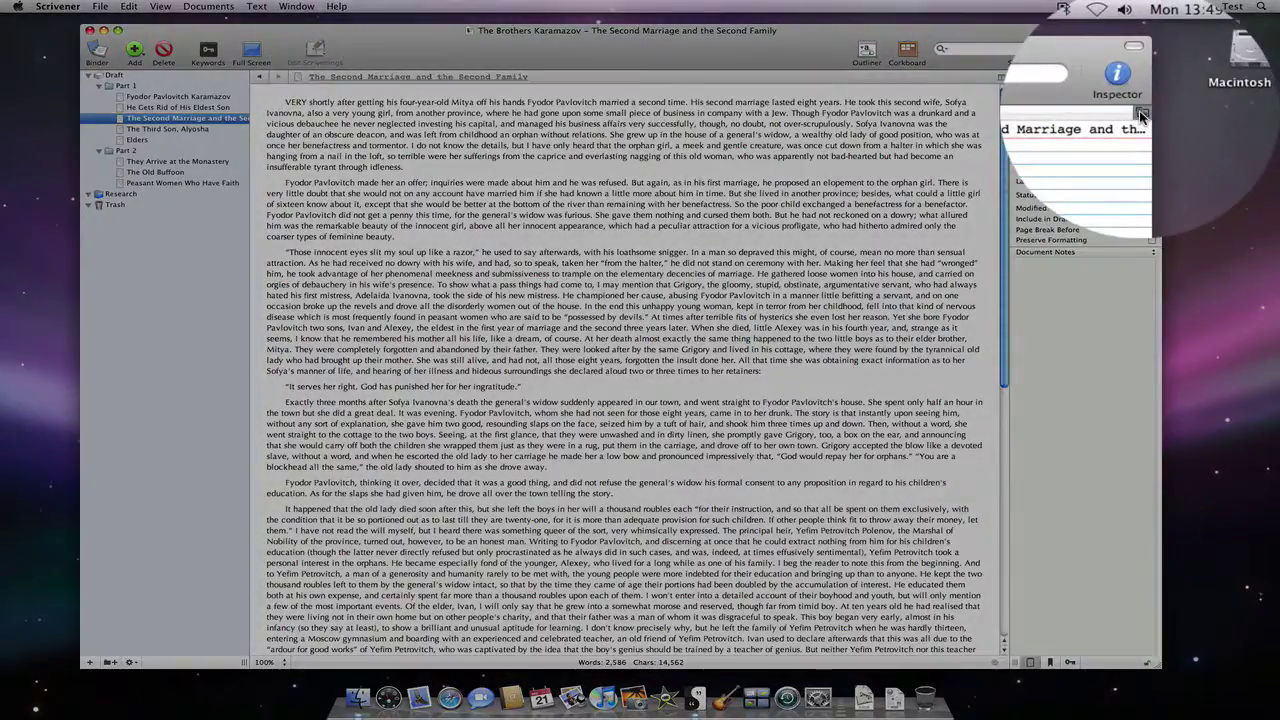
left_click(1142, 117)
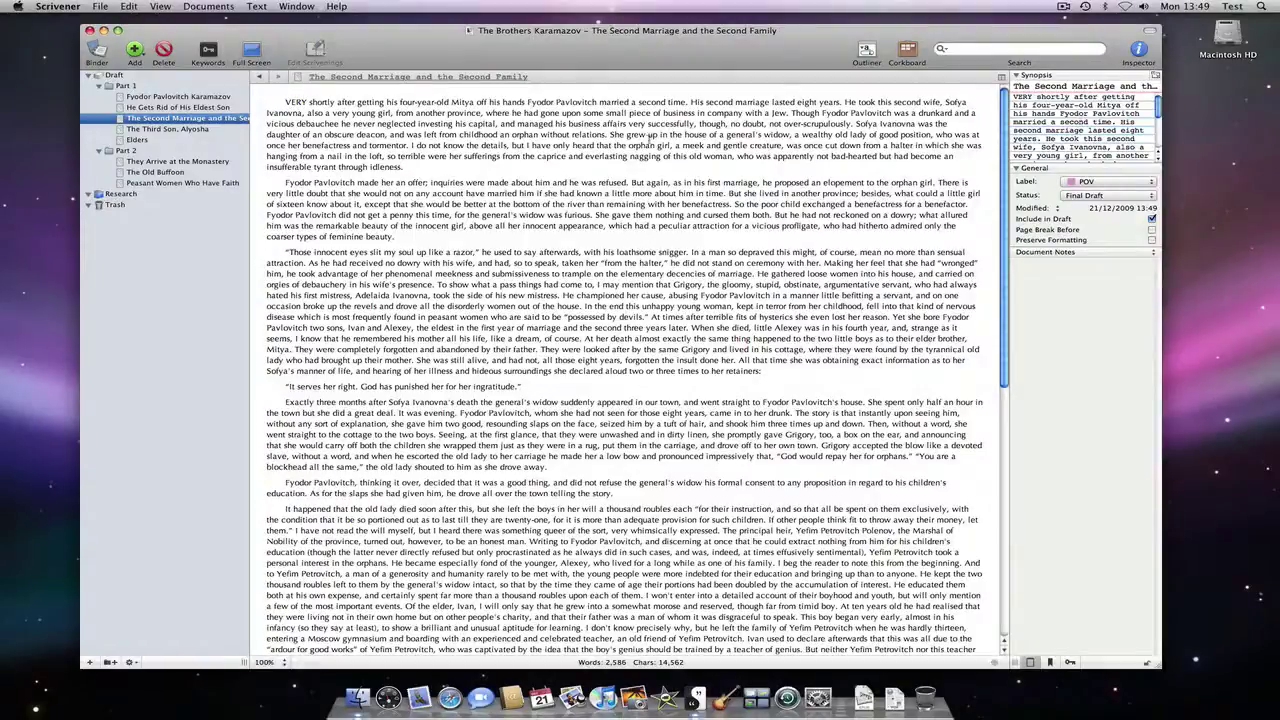
Finish the Peasant Women Who Have Faith synopsis with 'exceed the sin'
left_click(170, 129)
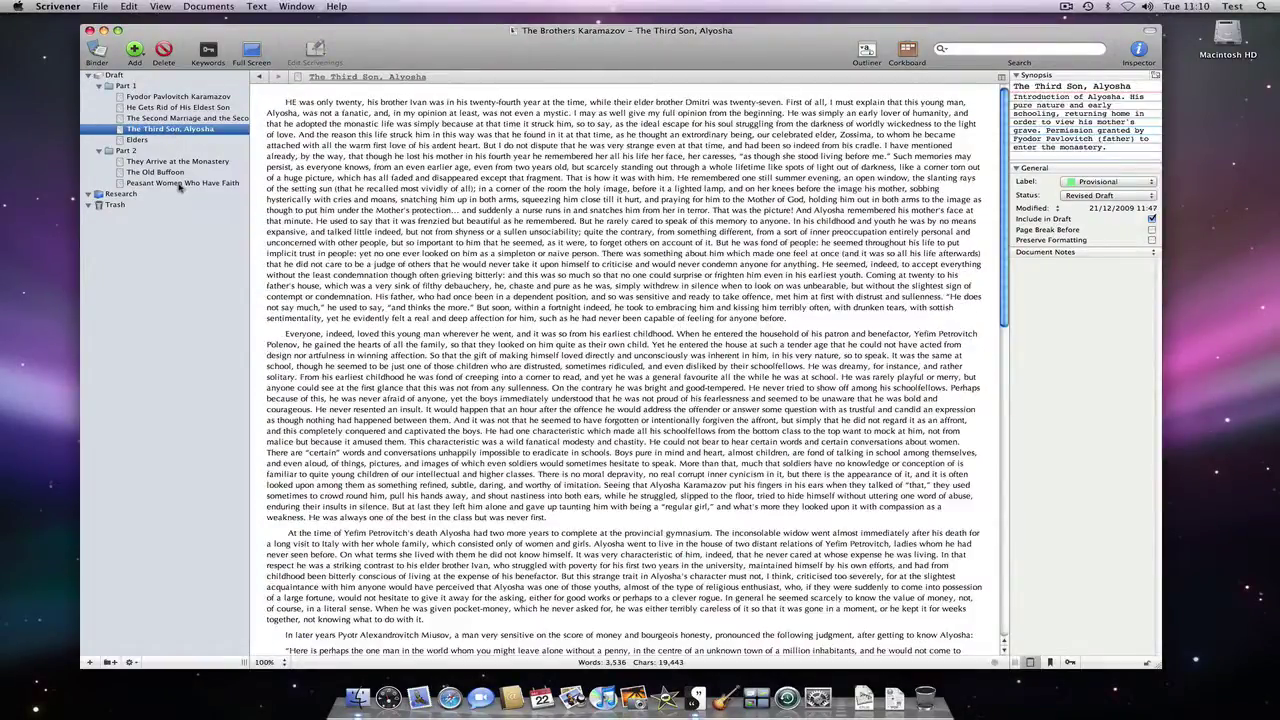
left_click(180, 184)
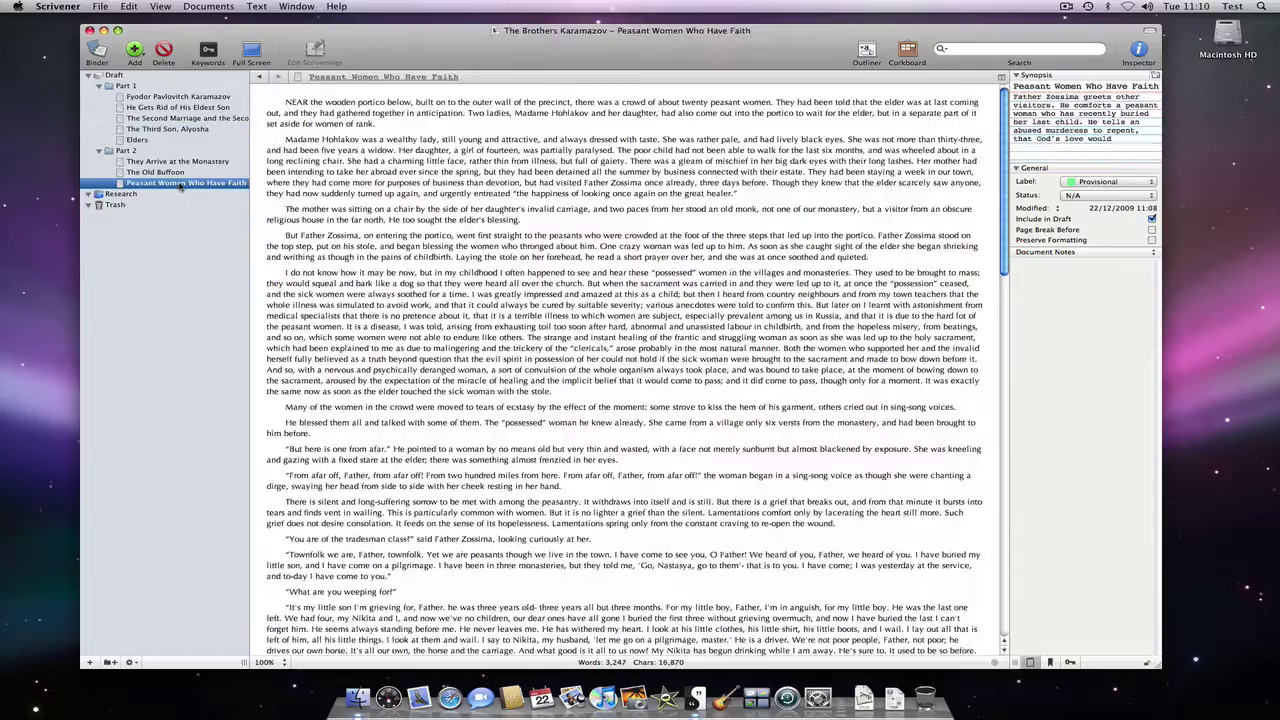
left_click(1117, 138)
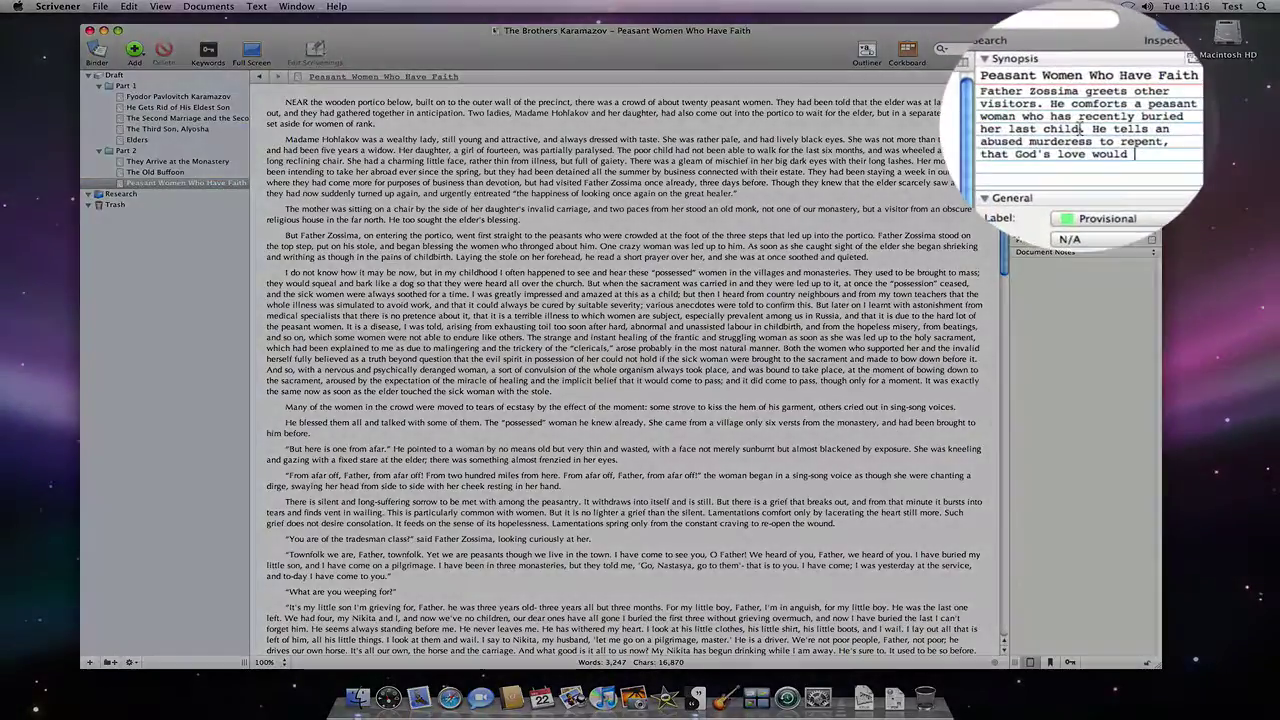
type("exceed the sin.")
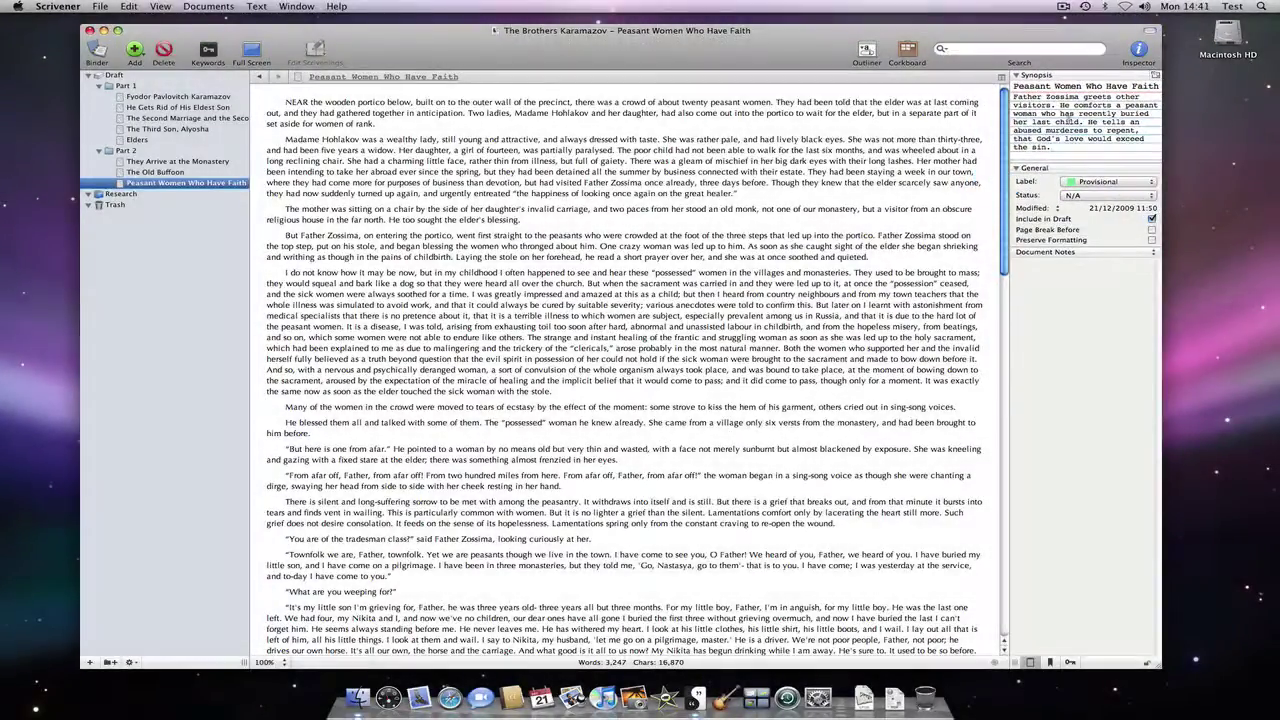
Select Part 1 and switch its five chapters from corkboard to outliner view
left_click(152, 88)
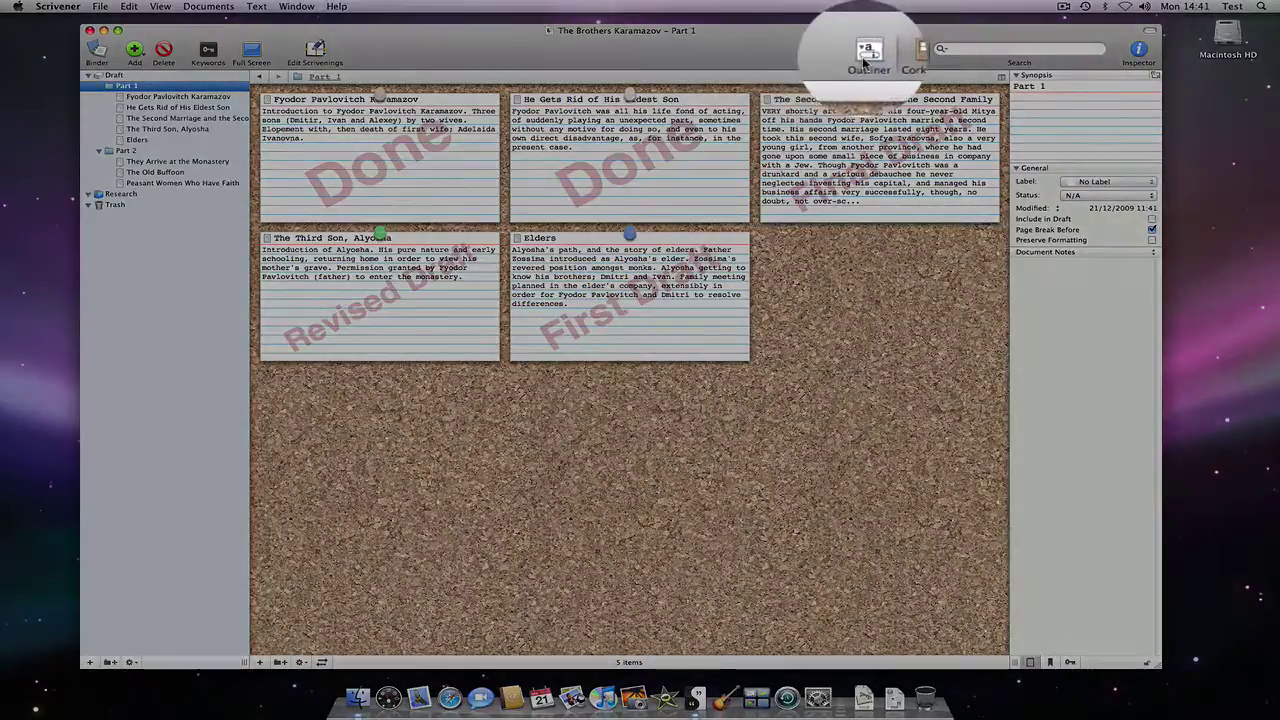
left_click(866, 58)
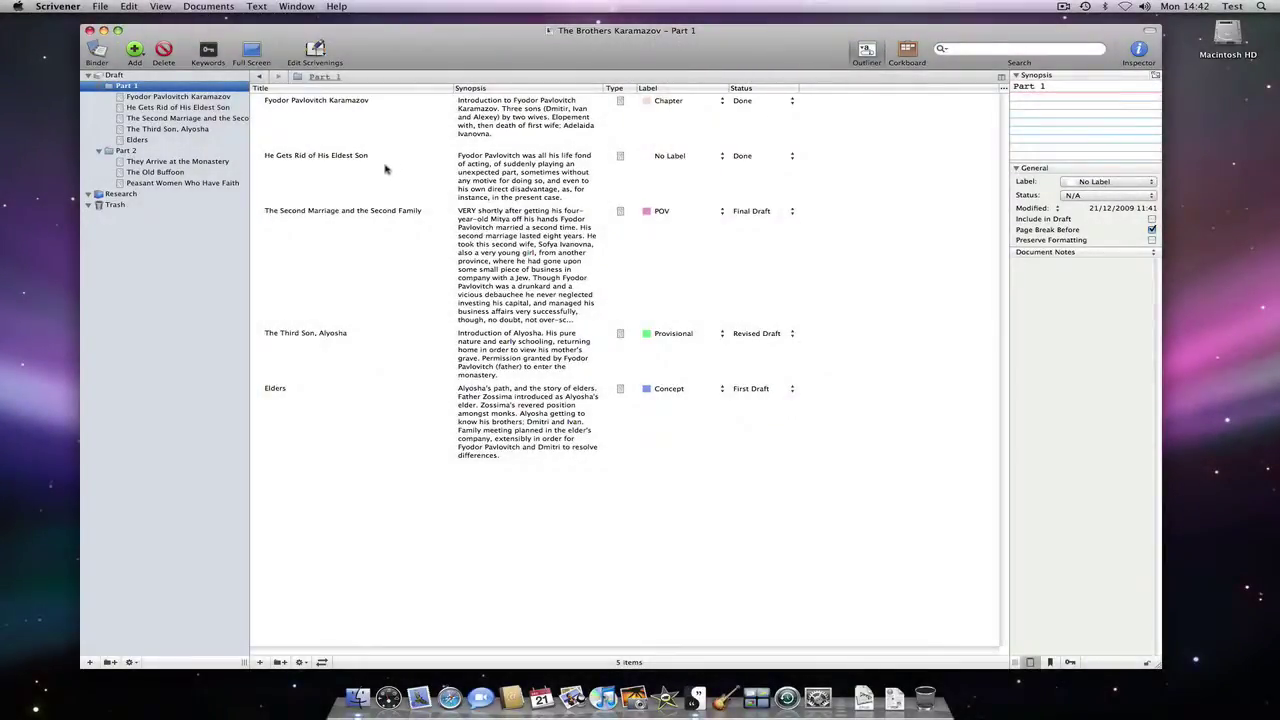
Drag He Gets Rid of His Eldest Son, then The Third Son, Alyosha, under Elders
left_click(386, 170)
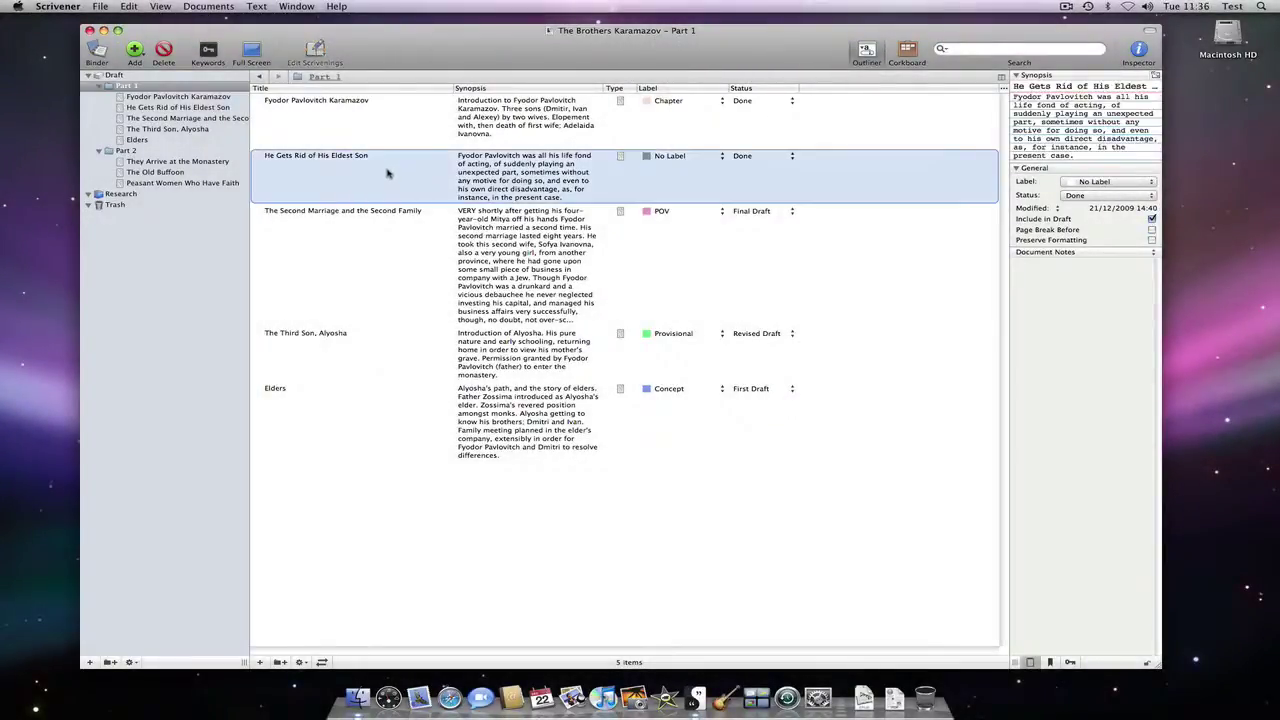
left_click_drag(386, 170, 372, 422)
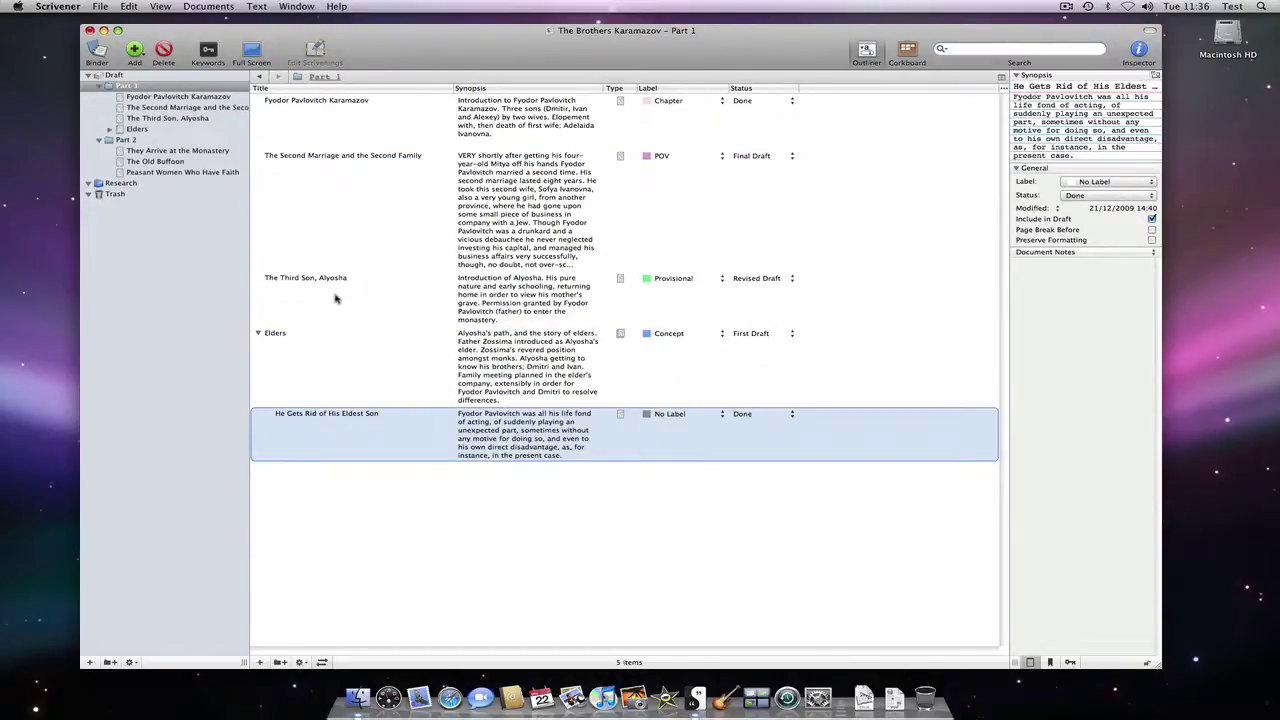
left_click_drag(335, 298, 432, 134)
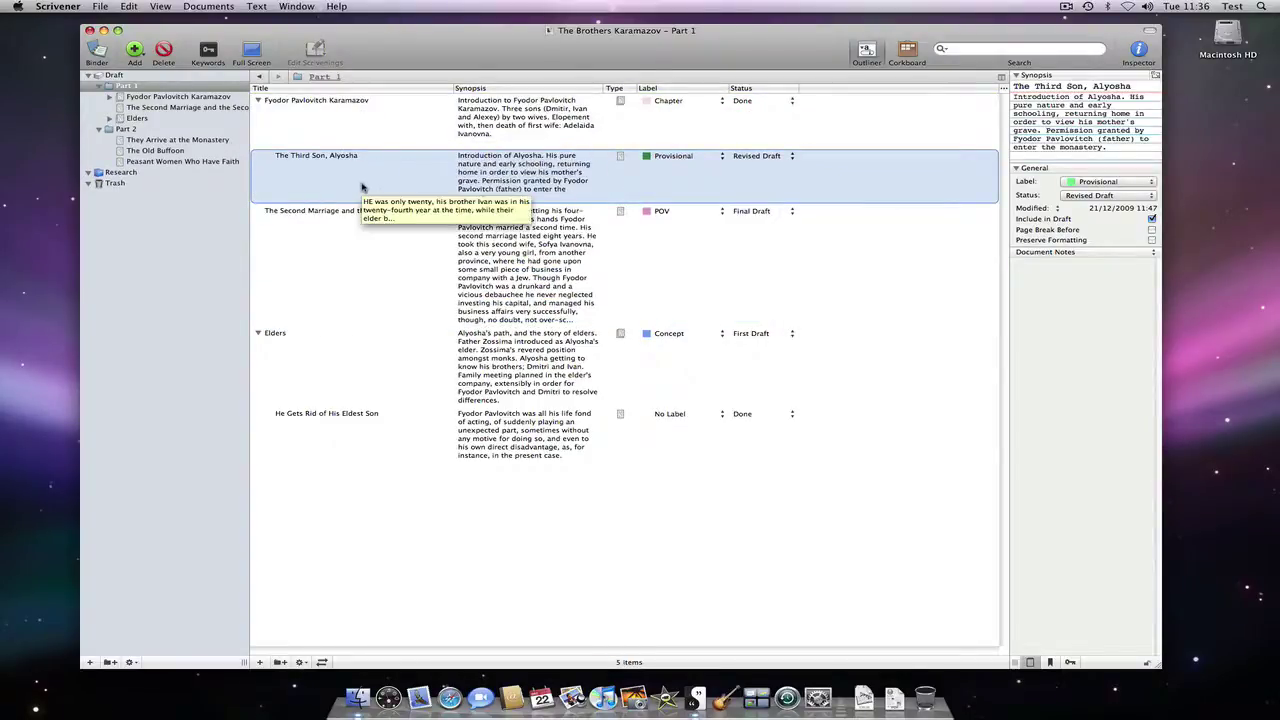
left_click_drag(362, 187, 370, 470)
left_click_drag(370, 470, 367, 462)
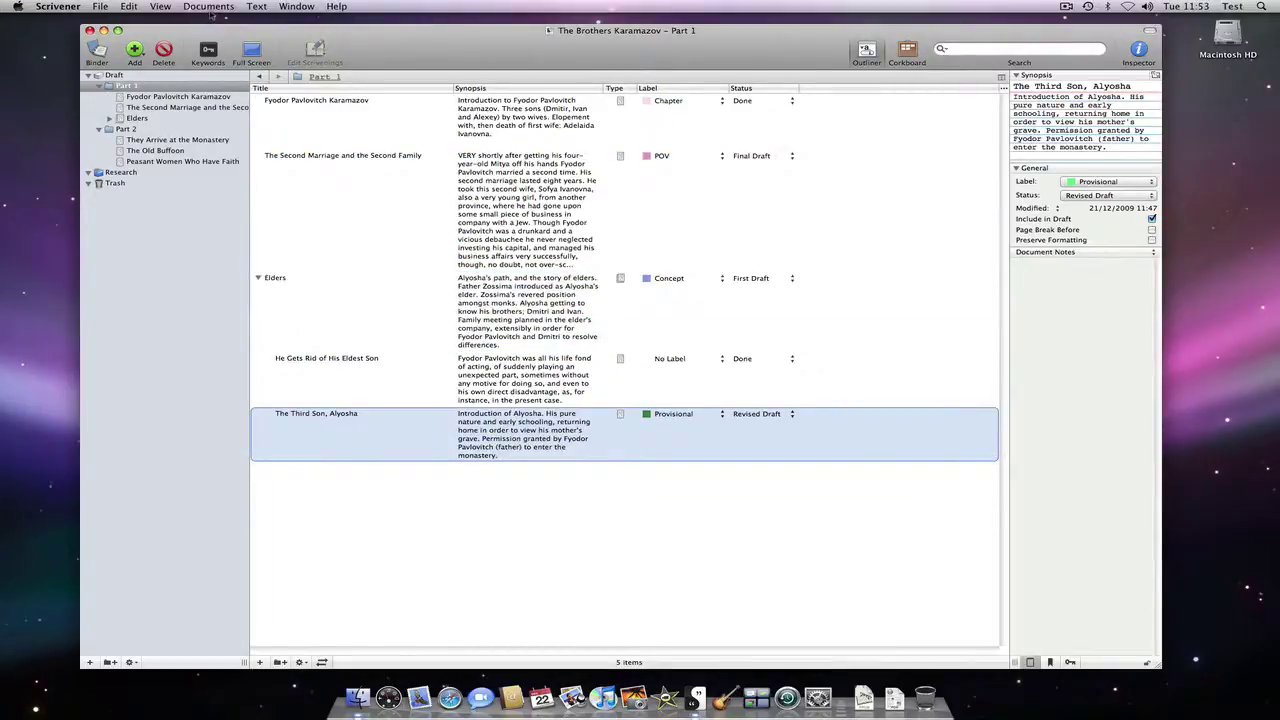
Outdent The Third Son, Alyosha and He Gets Rid of His Eldest Son out of Elders
left_click(209, 8)
mouse_move(258, 166)
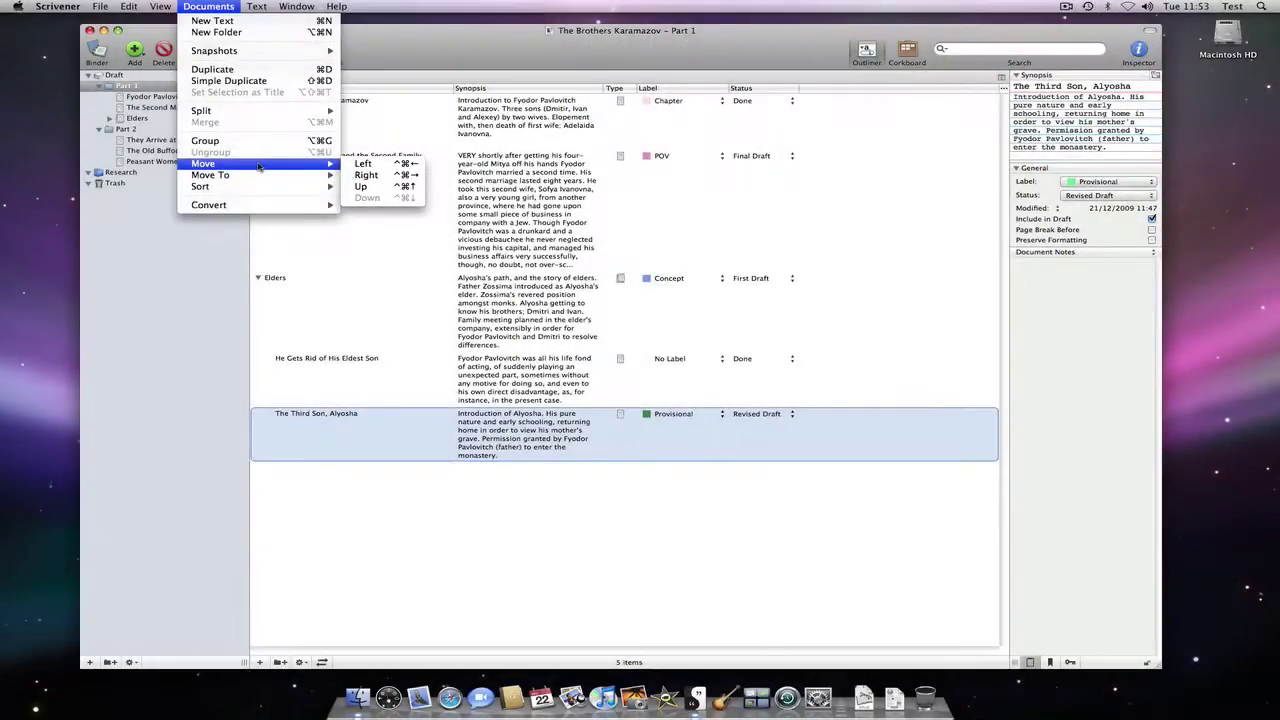
left_click(373, 494)
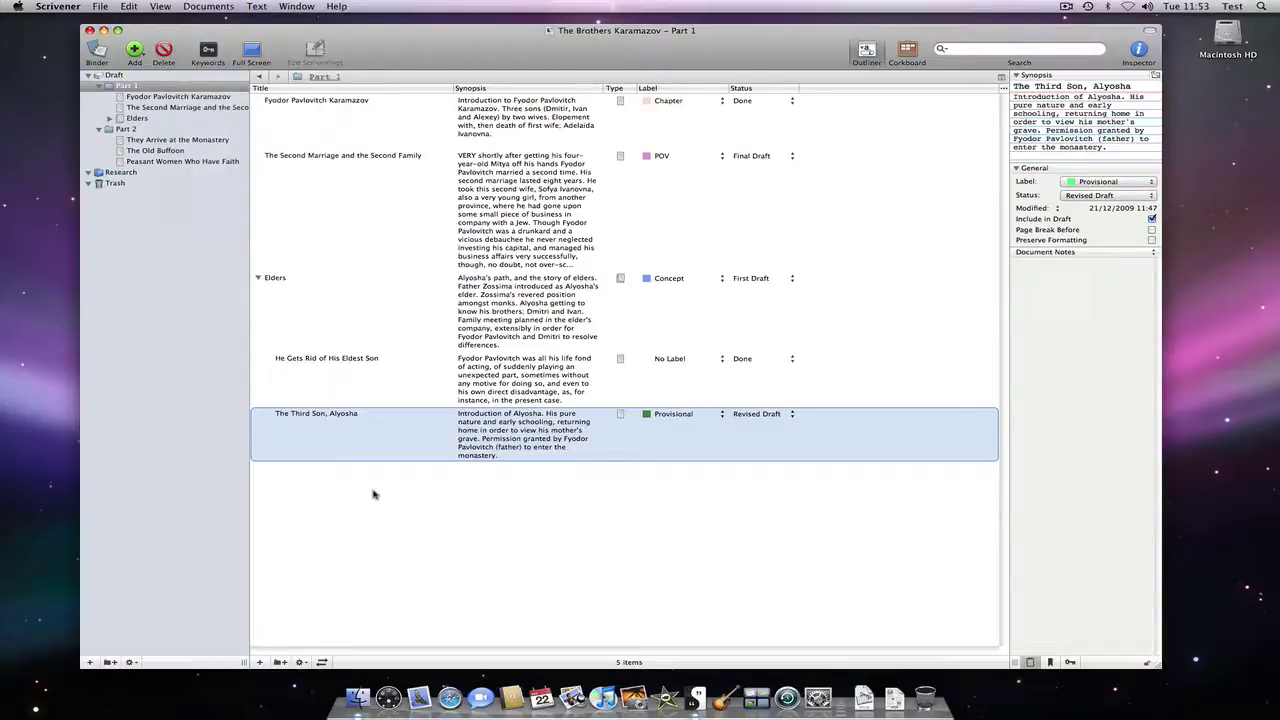
key("ctrl+super+Left")
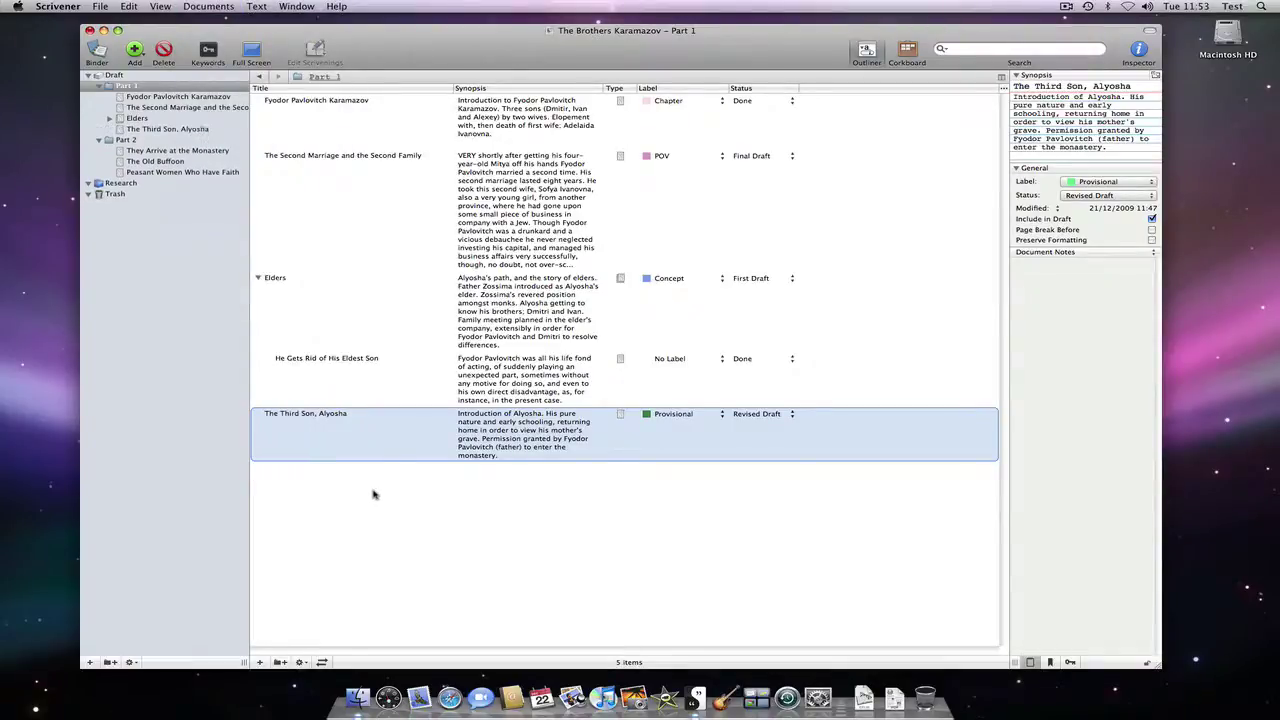
left_click(390, 382)
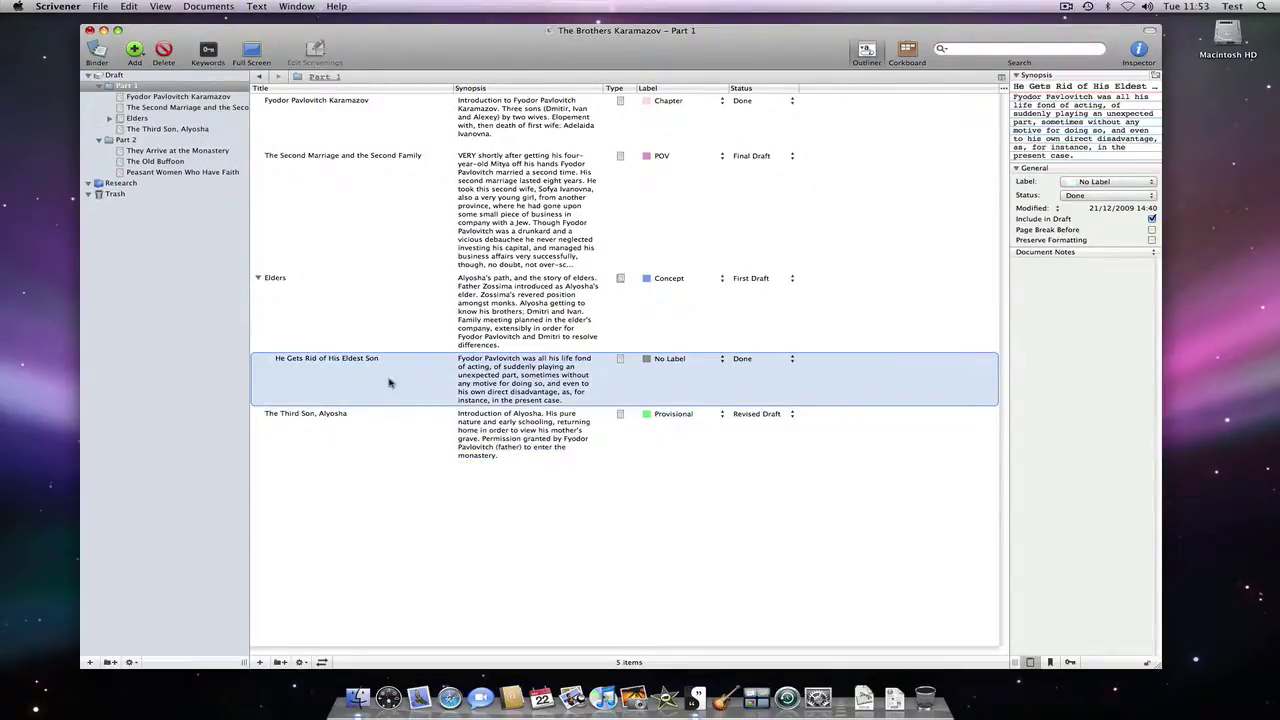
key("ctrl+super+Left")
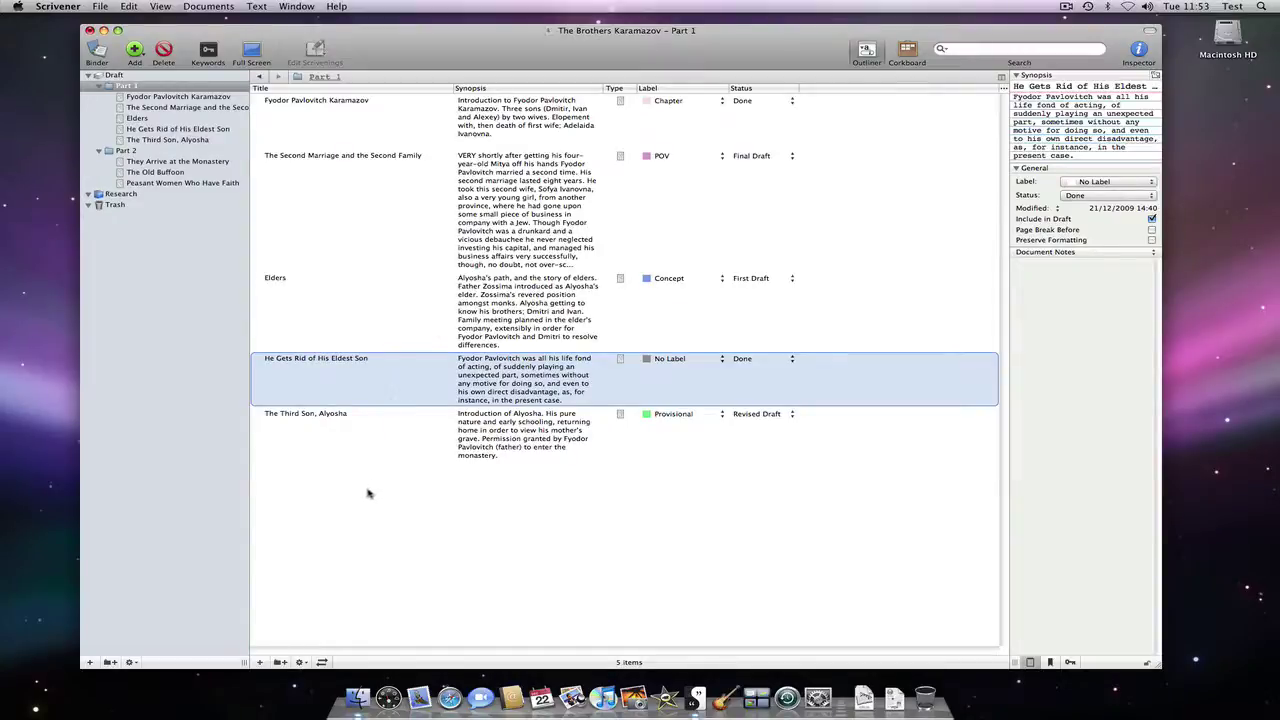
Move He Gets Rid of His Eldest Son to second place and Elders to last
key("ctrl+super+Up")
key("ctrl+super+Up")
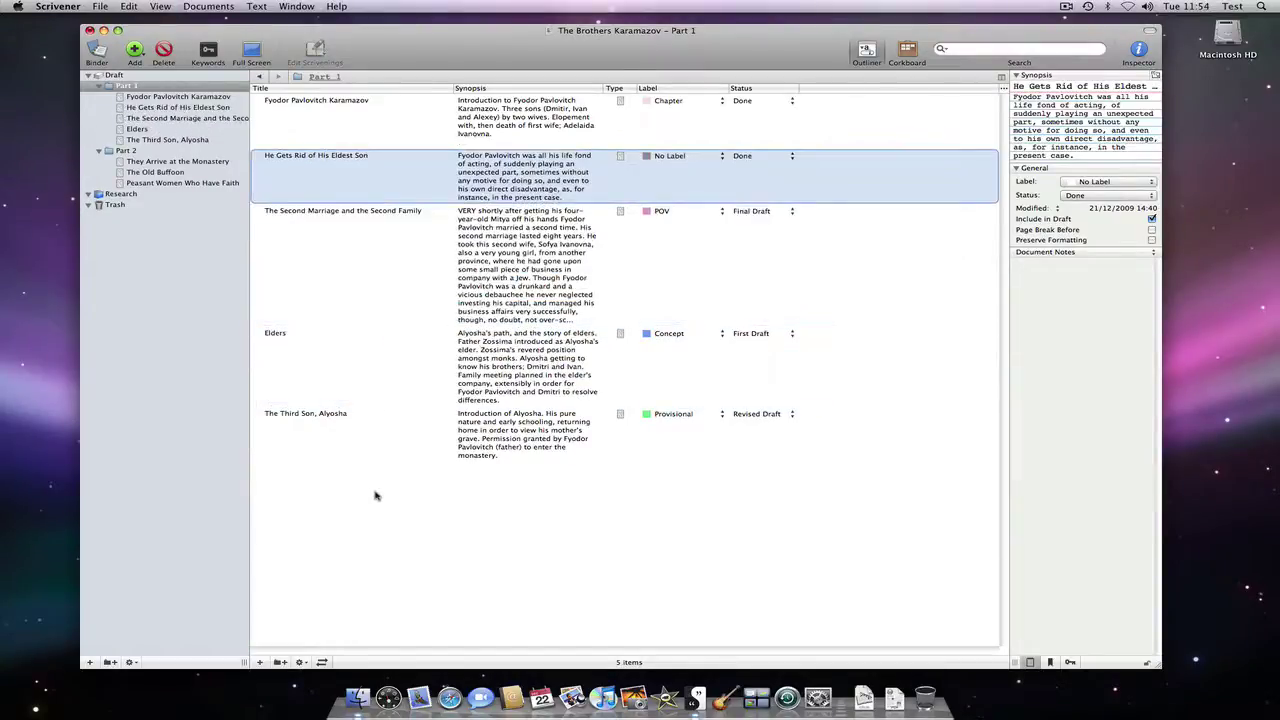
left_click(376, 372)
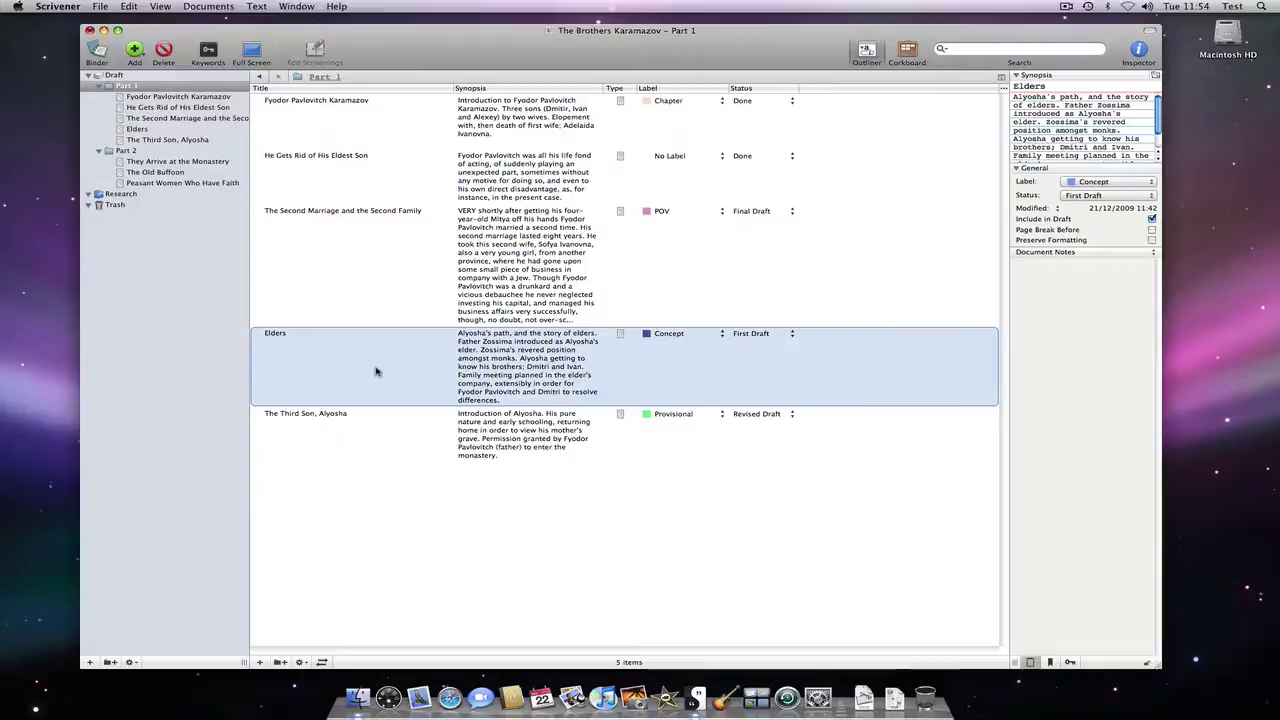
key("ctrl+super+Down")
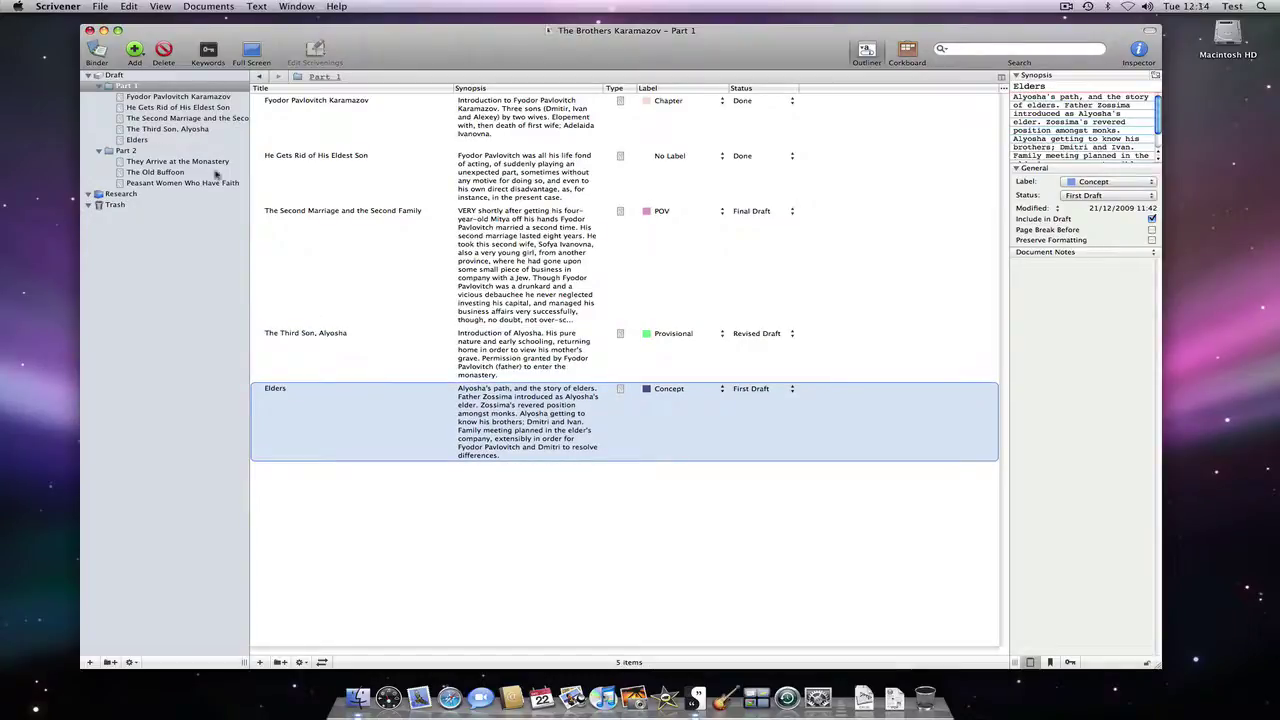
Show the whole Draft in the outliner with Part 1 and Part 2 expanded
left_click(113, 76)
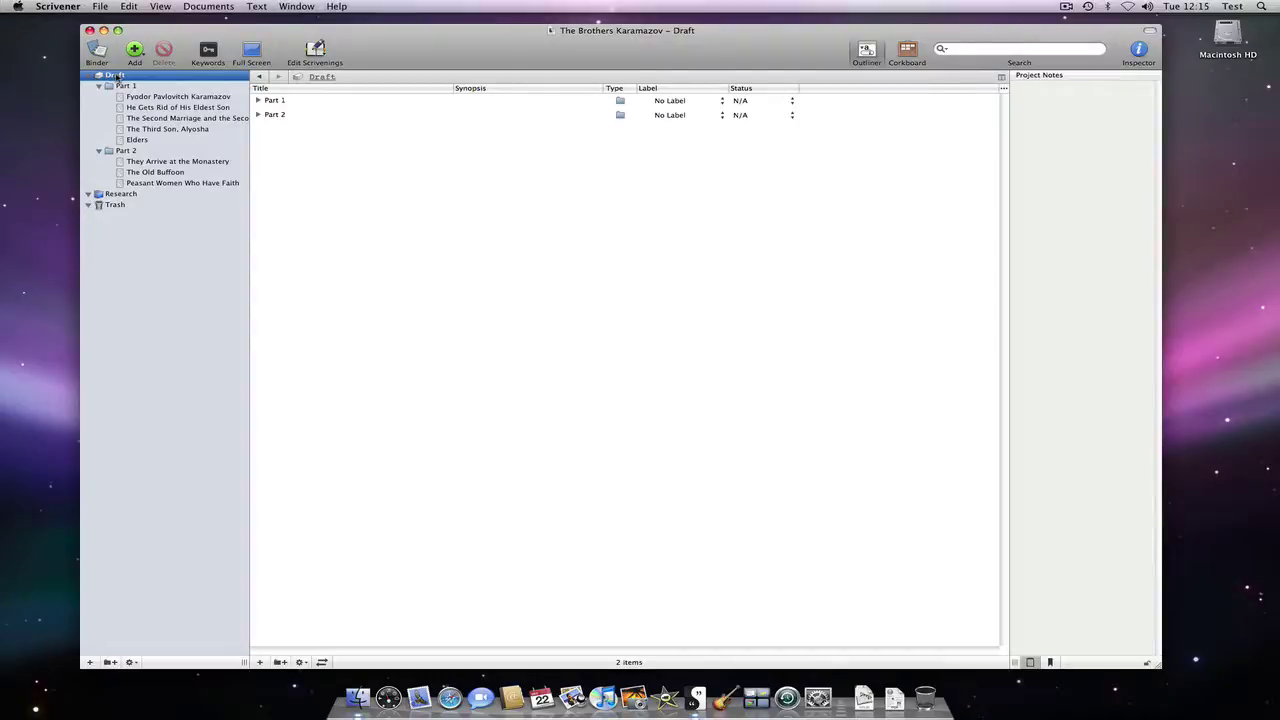
left_click(258, 101)
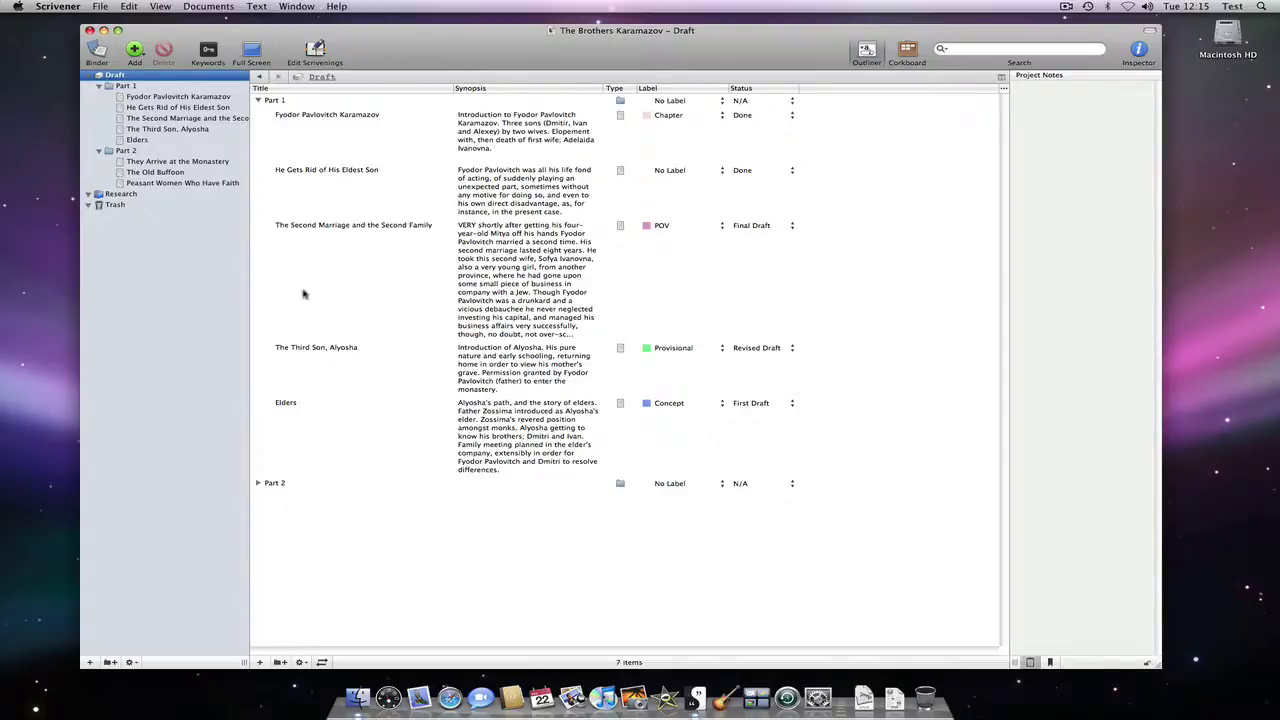
left_click(257, 484)
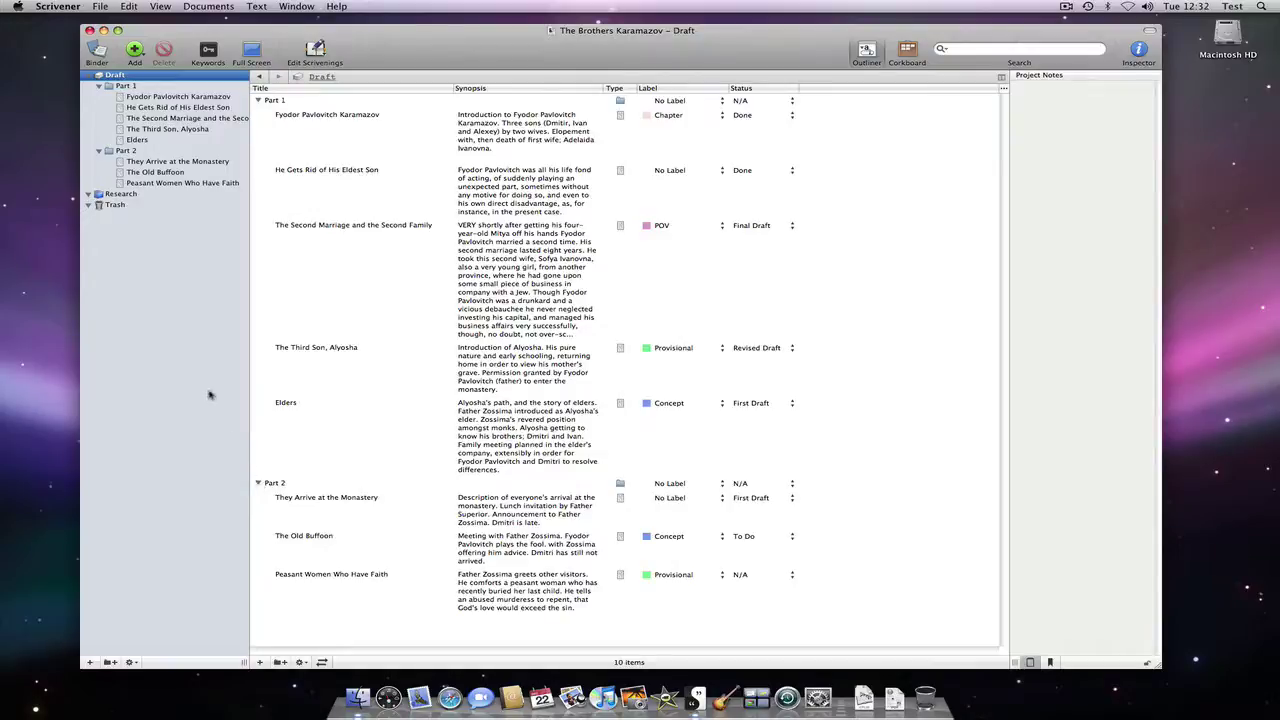
In Navigation preferences, set folders to open 'As outline' in editor mode
left_click(63, 10)
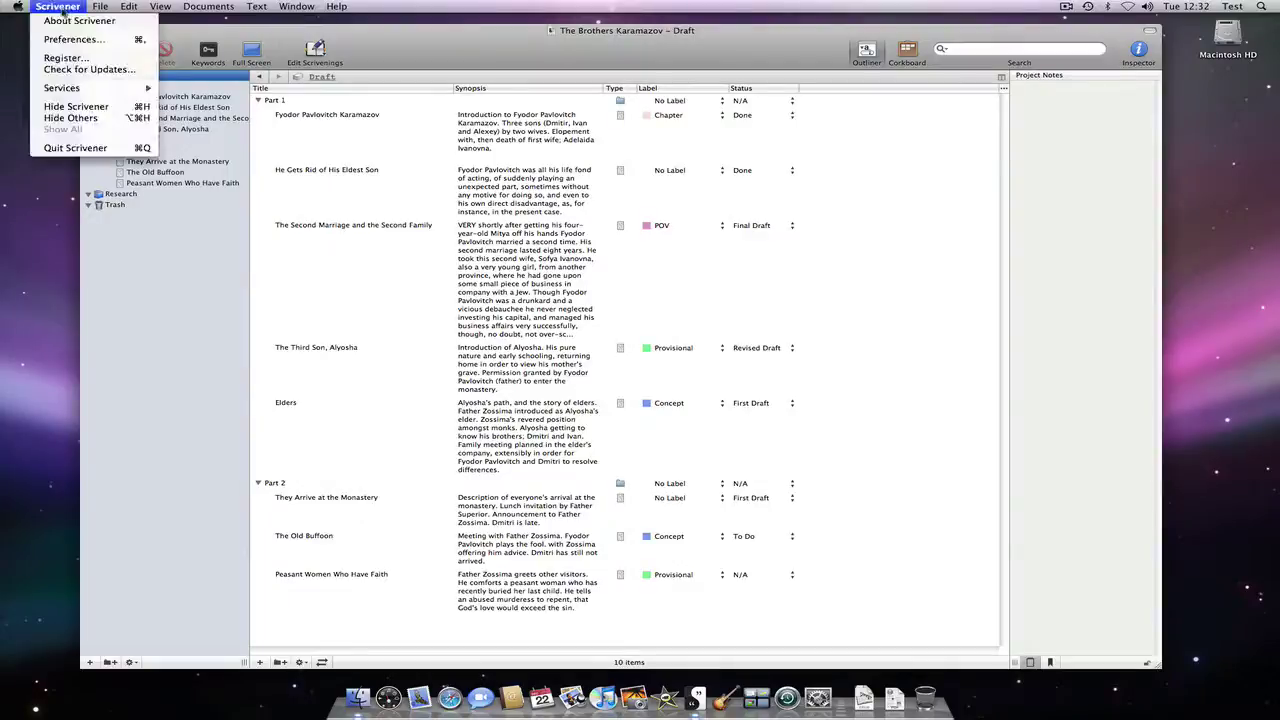
left_click(68, 40)
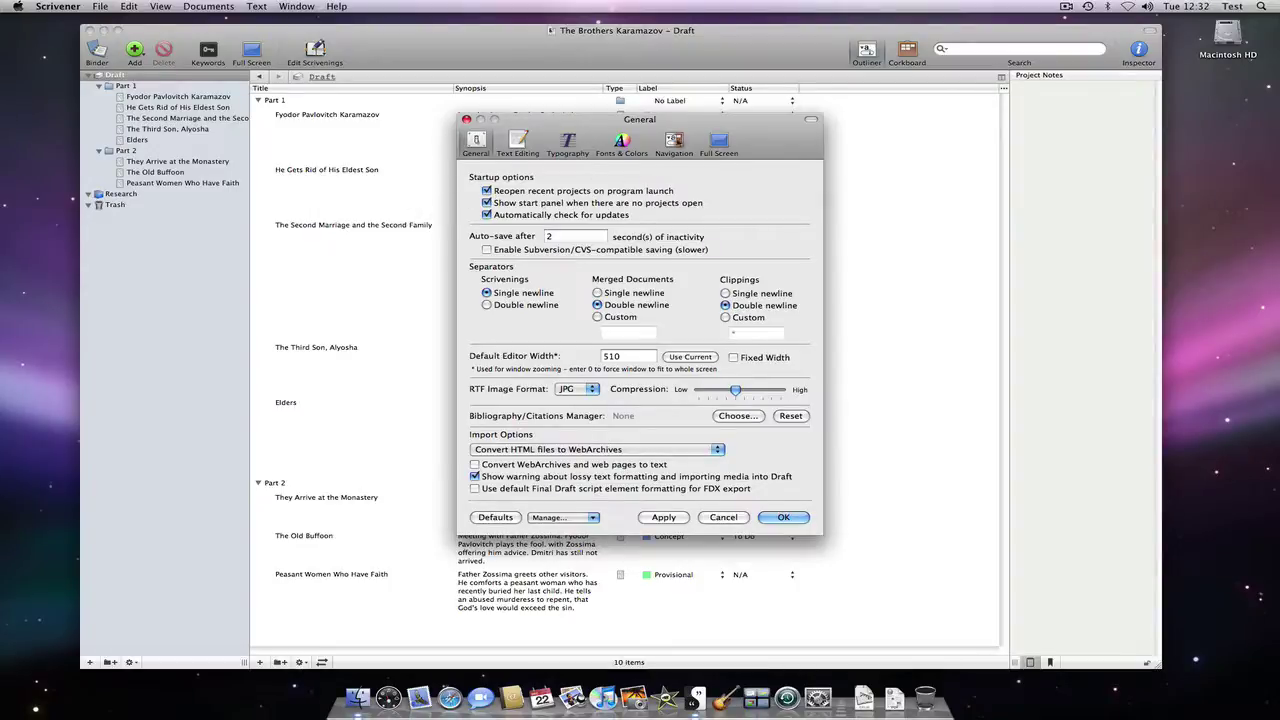
left_click(676, 143)
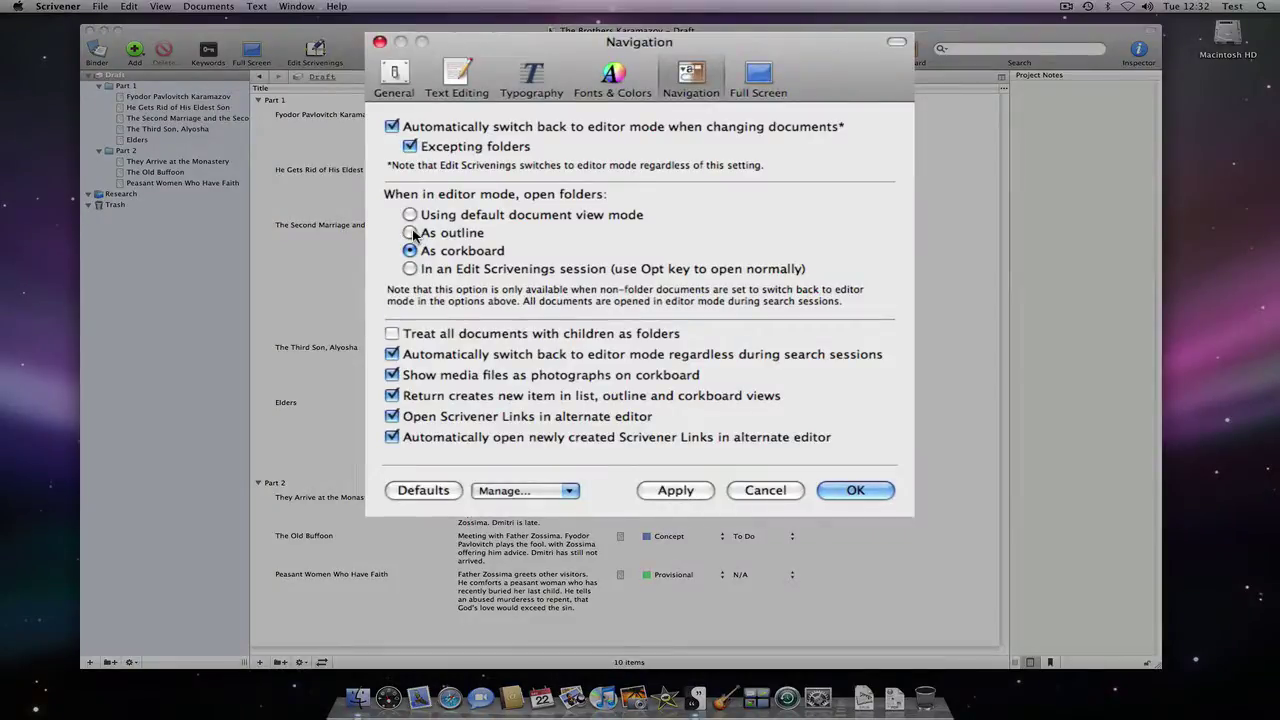
left_click(411, 233)
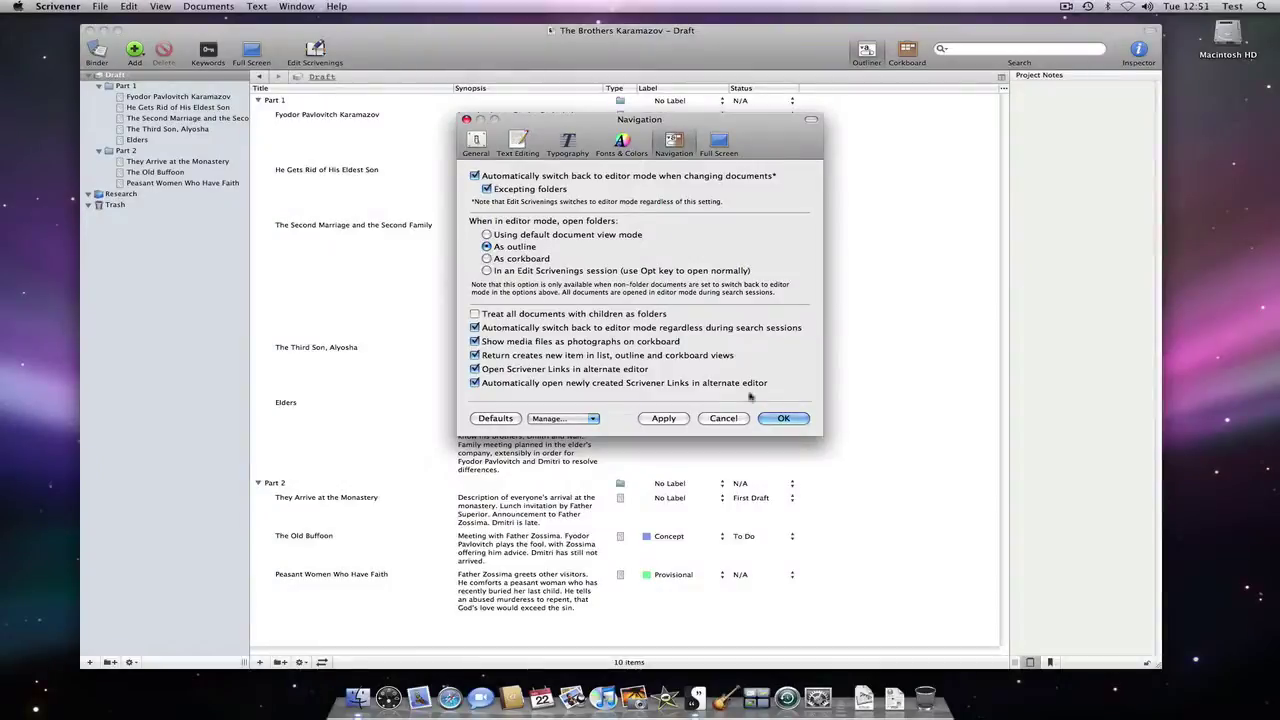
left_click(780, 418)
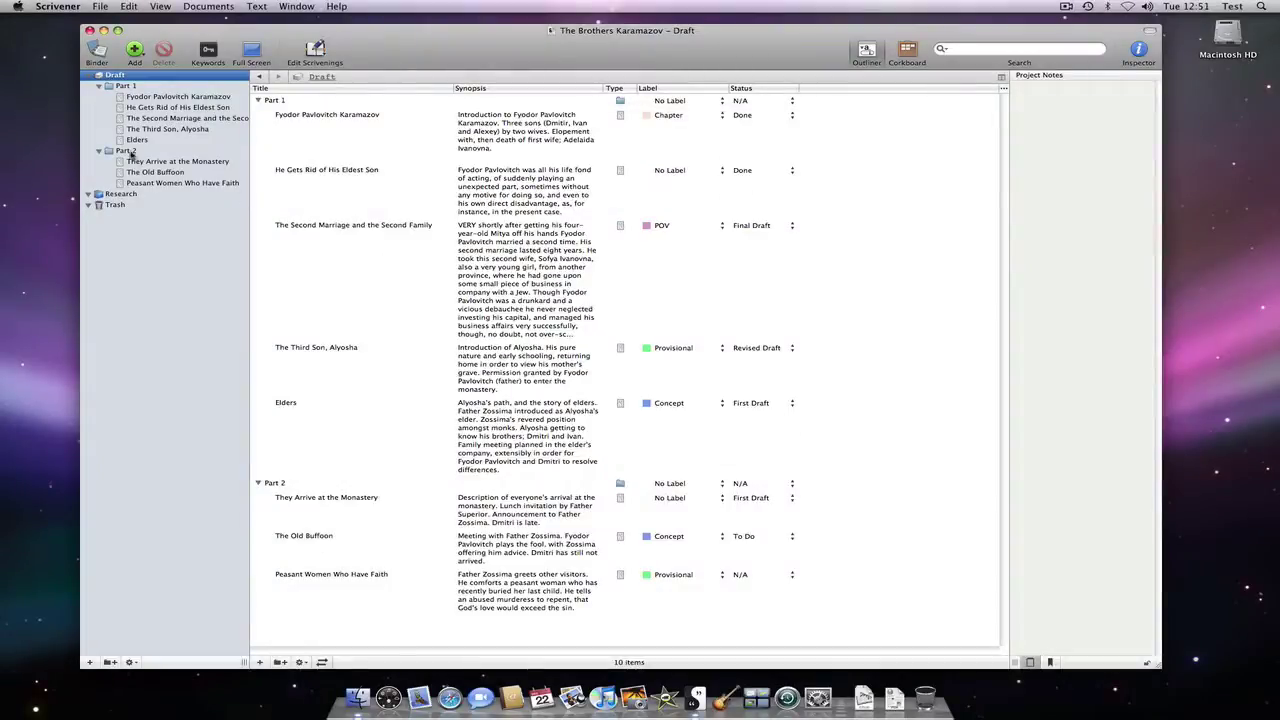
Add a fourth Part 2 document named 'new document' with synopsis 'add synopsis here'
left_click(128, 151)
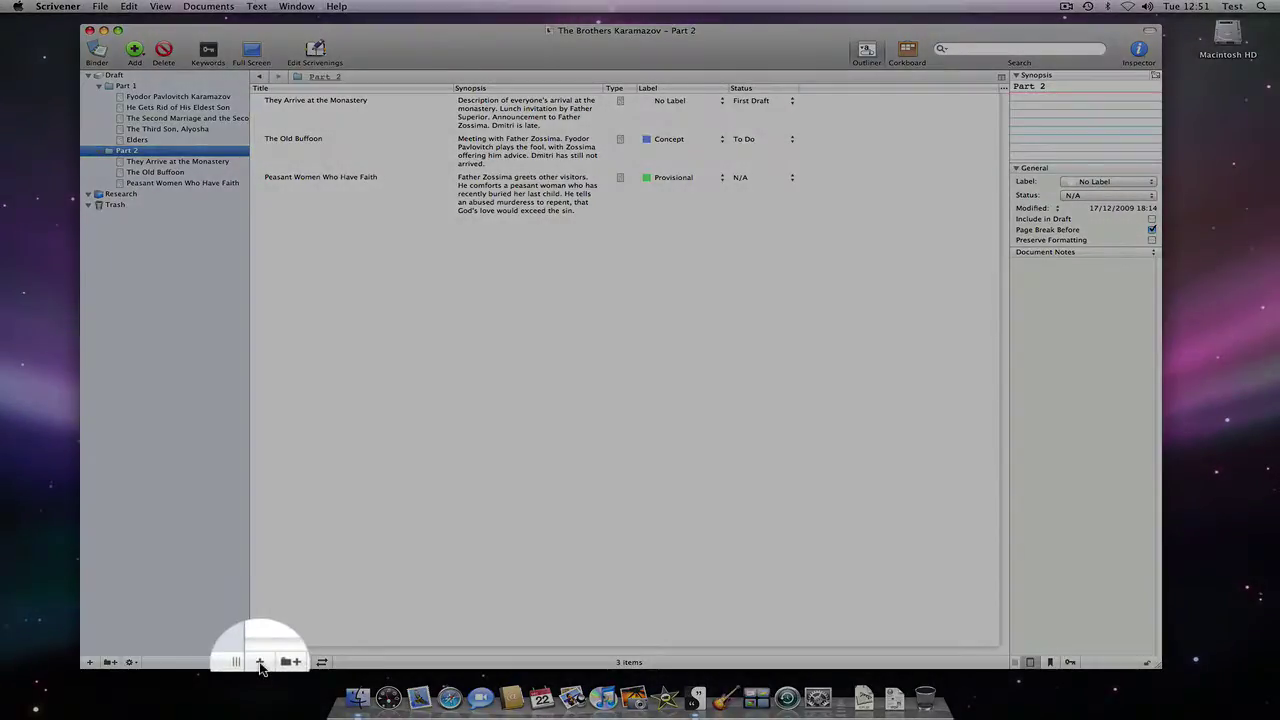
left_click(260, 664)
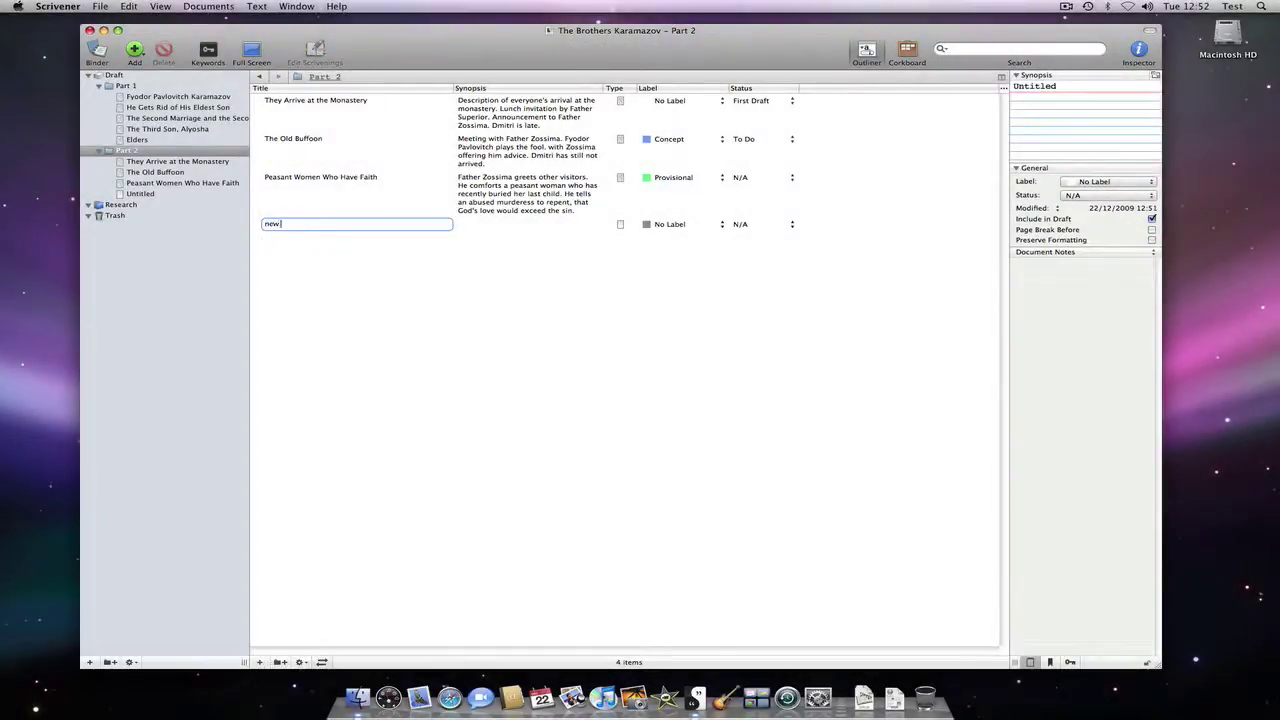
type("new document")
left_click(1020, 100)
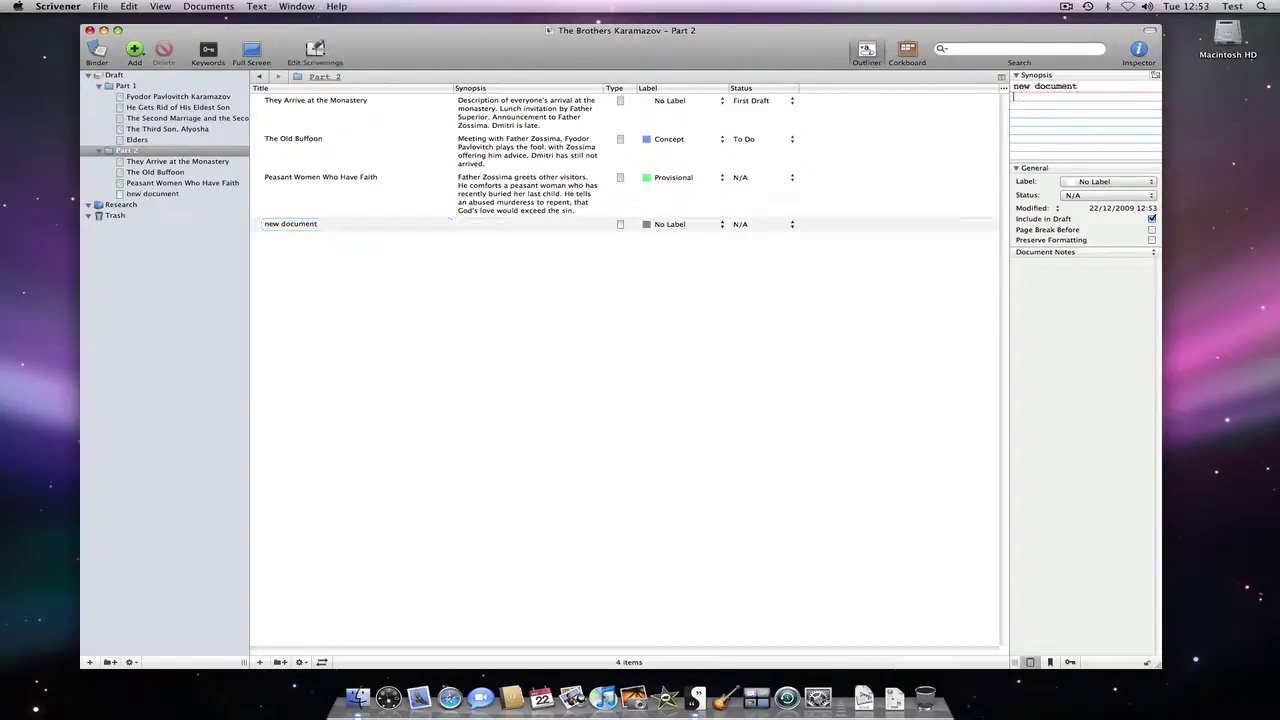
type("add synopsis here")
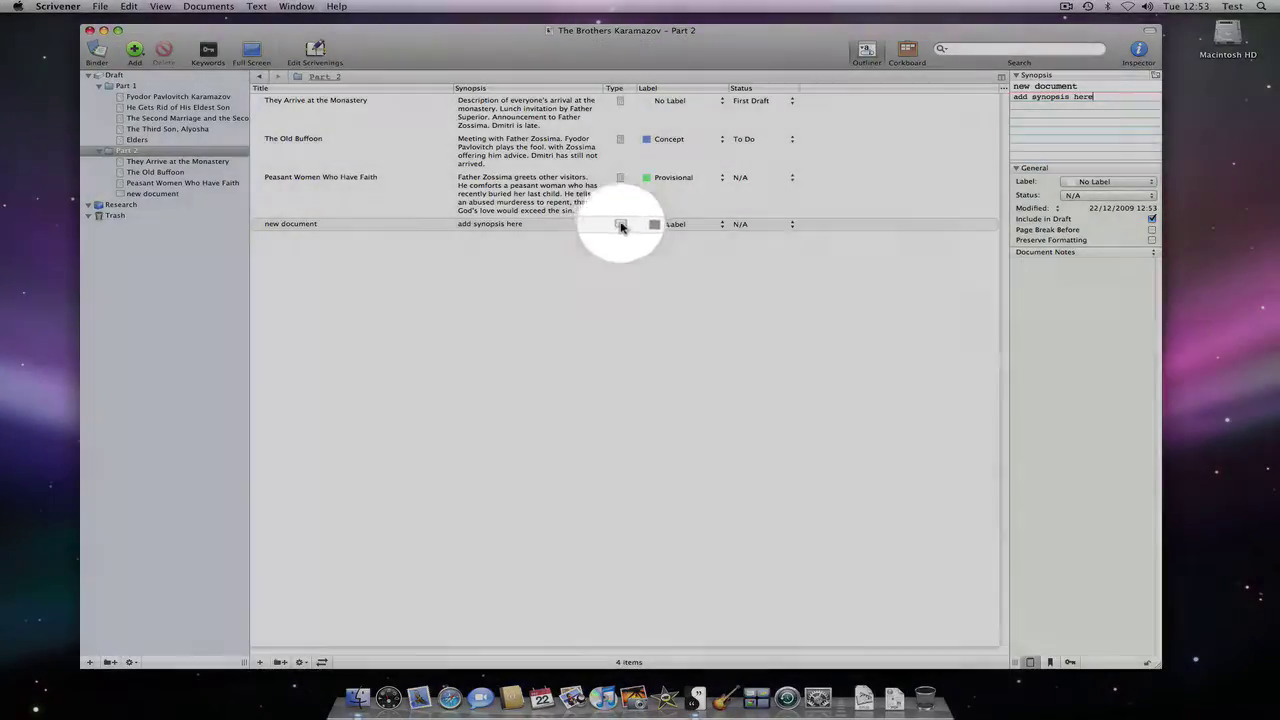
Open 'new document' in the editor and type 'Flesh-out body' as its text
double_click(620, 225)
type("Thesh-o")
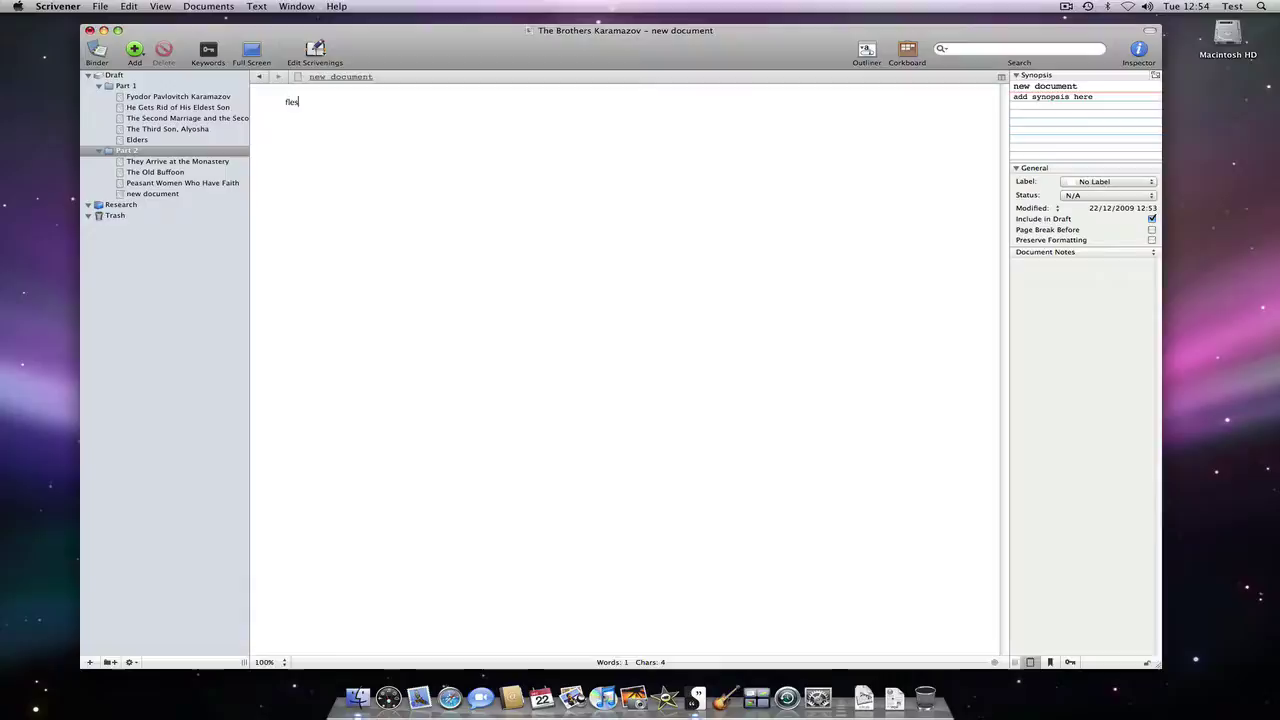
type("ut boo")
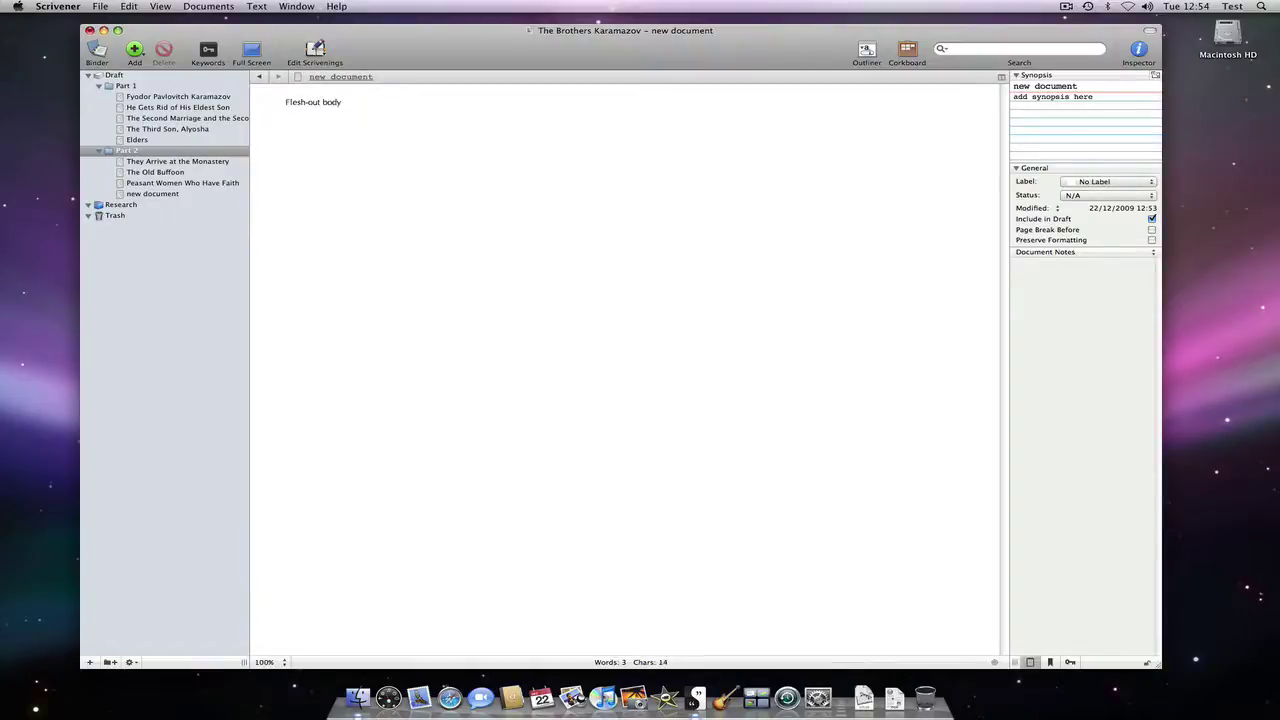
type("dy")
key("alt+super+f")
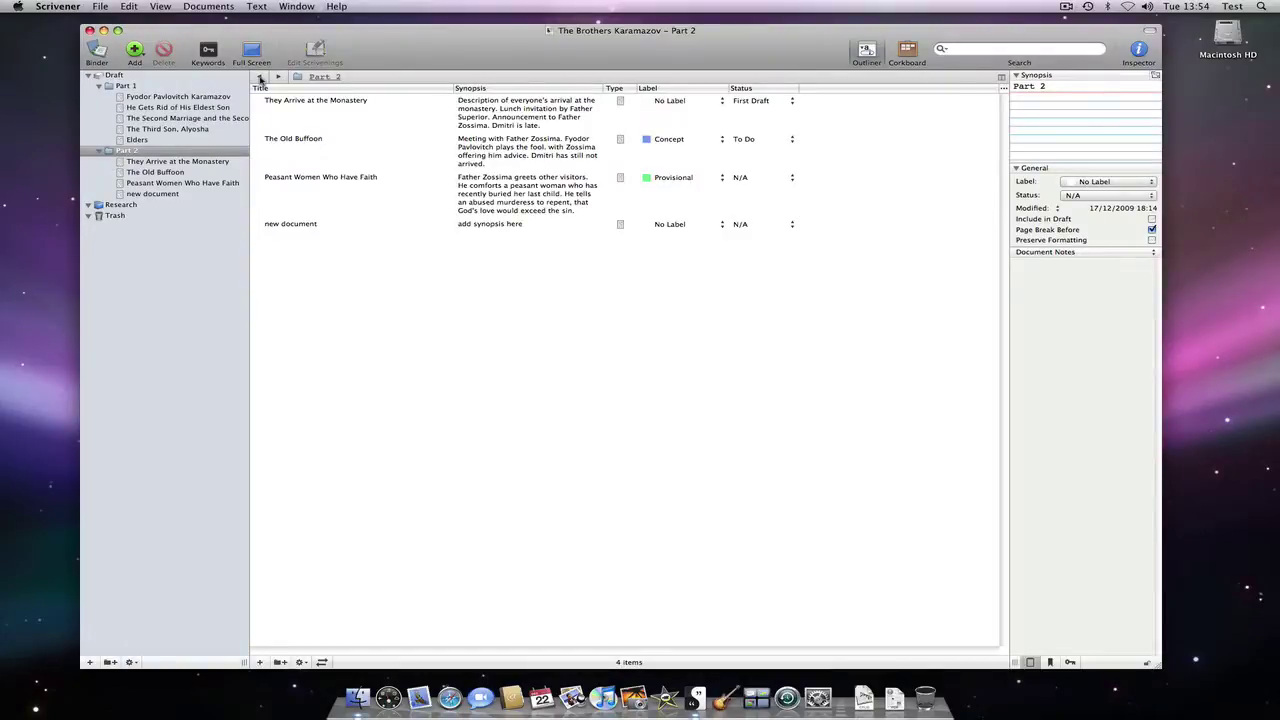
Add Untitled documents after The Old Buffoon and They Arrive at the Monastery, plus a New Folder
left_click(392, 153)
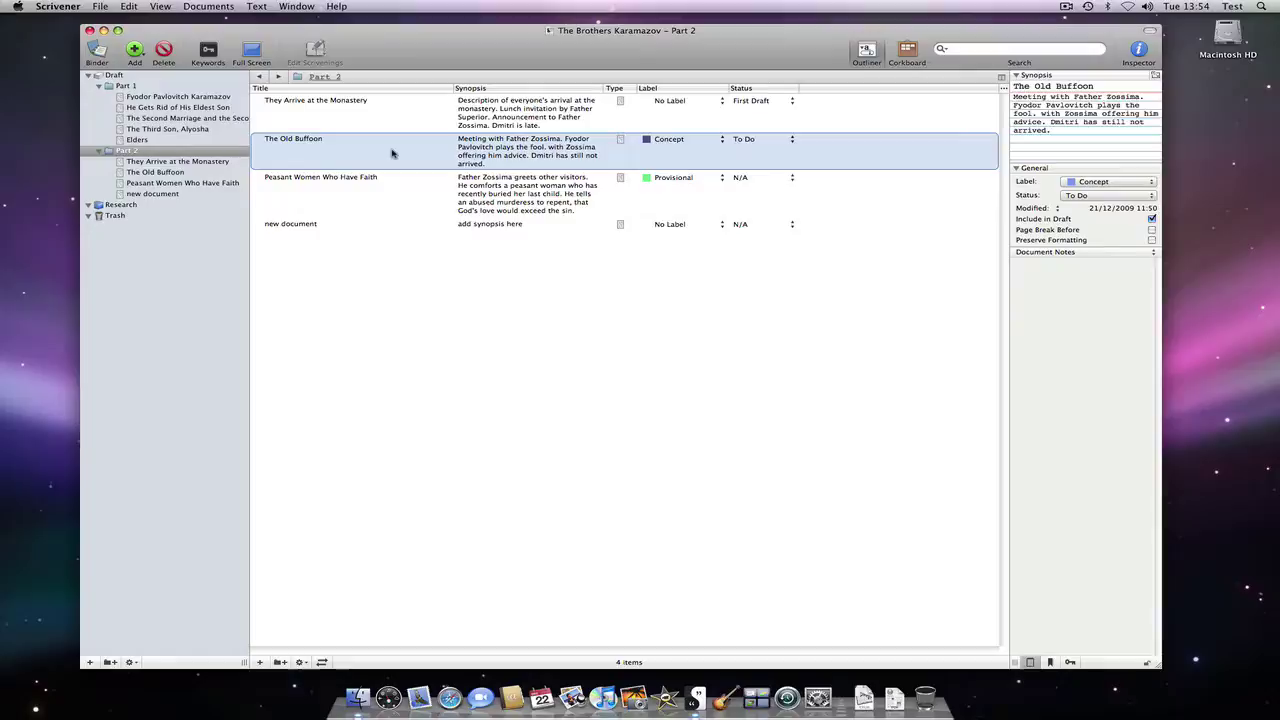
key("Return")
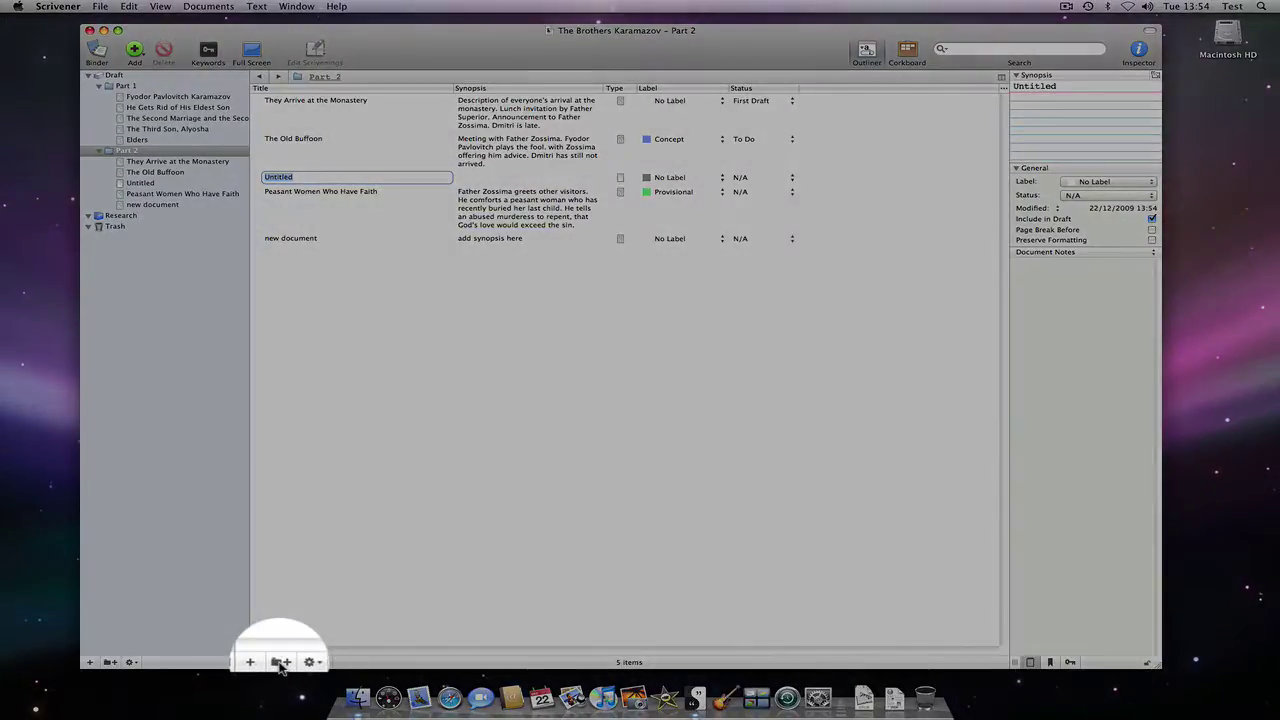
left_click(280, 662)
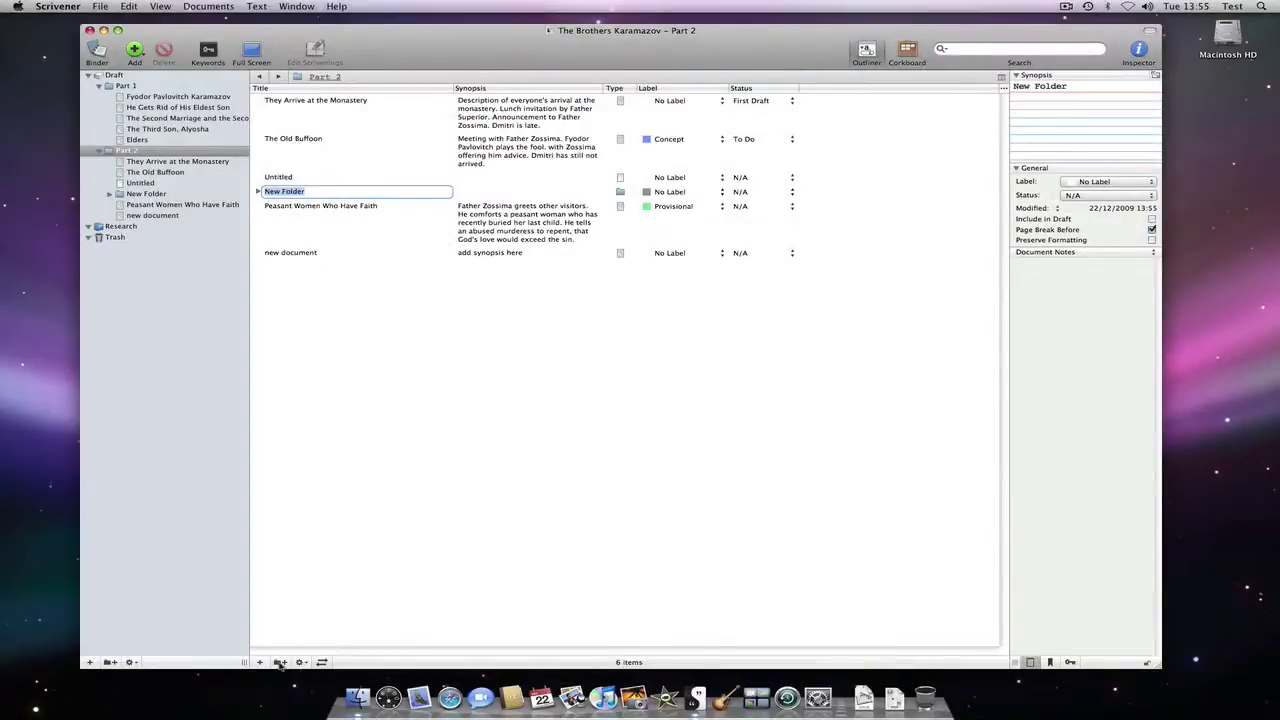
left_click(352, 104)
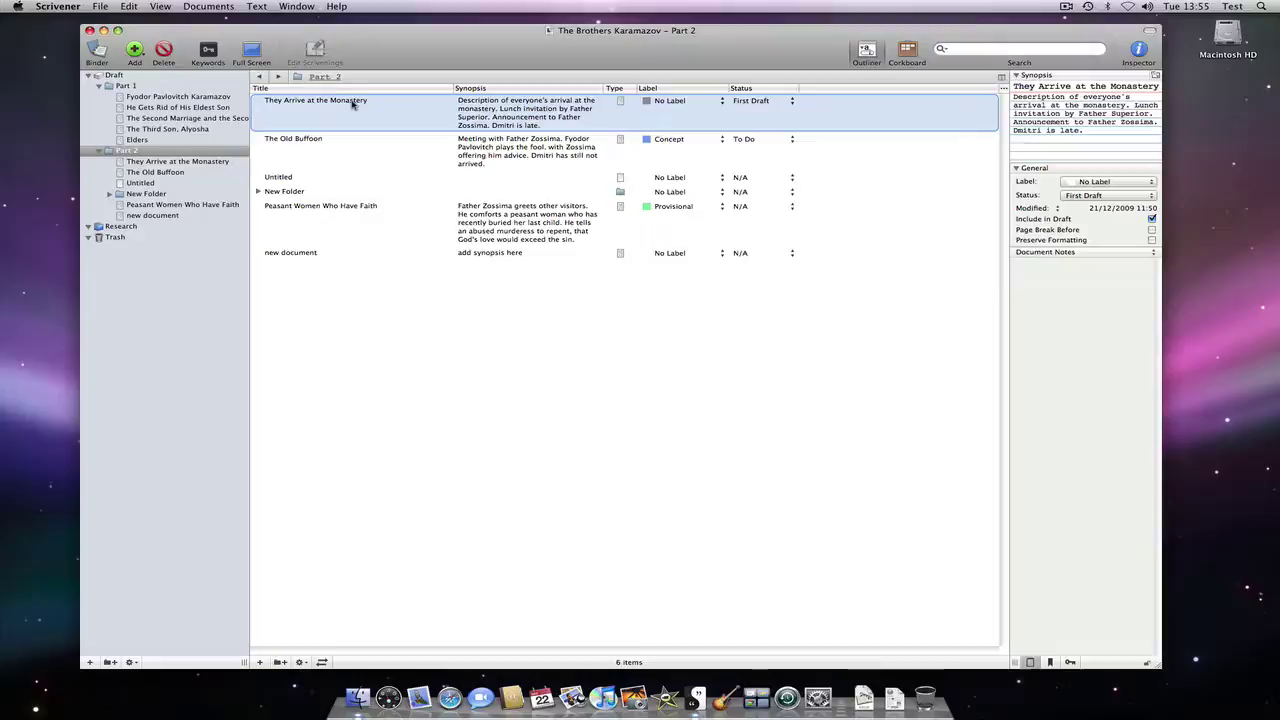
key("Return")
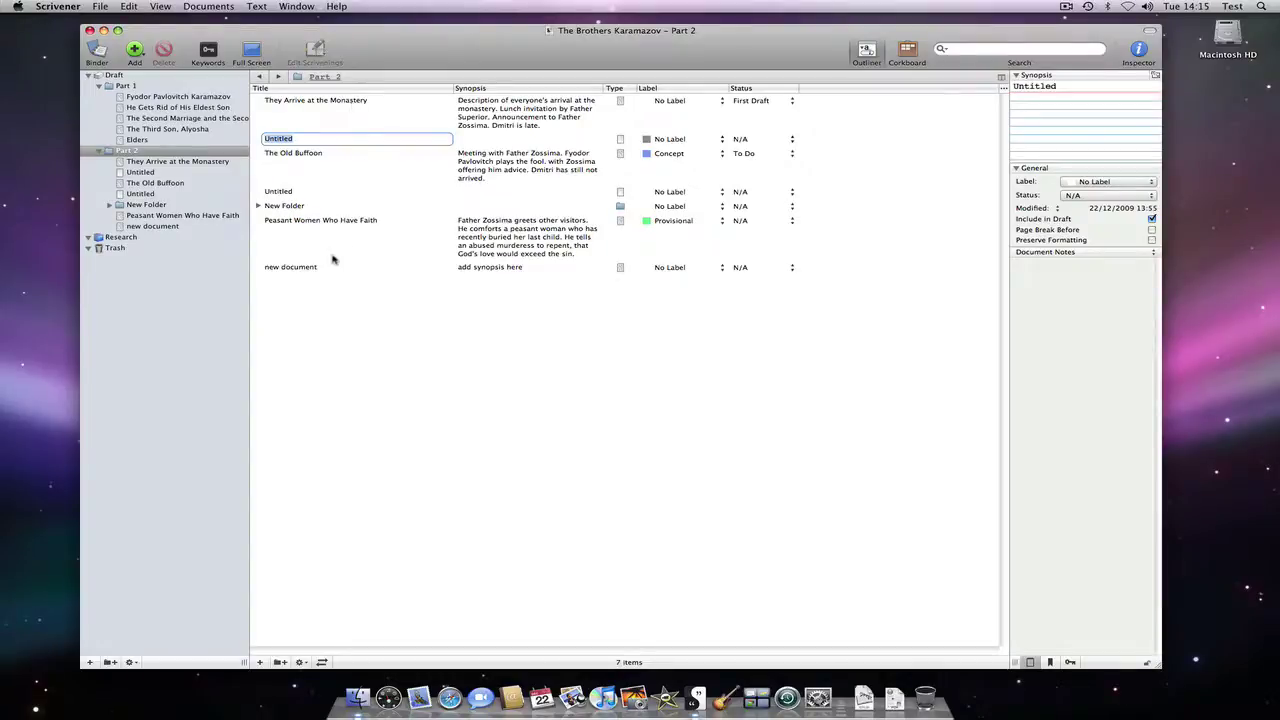
left_click(303, 268)
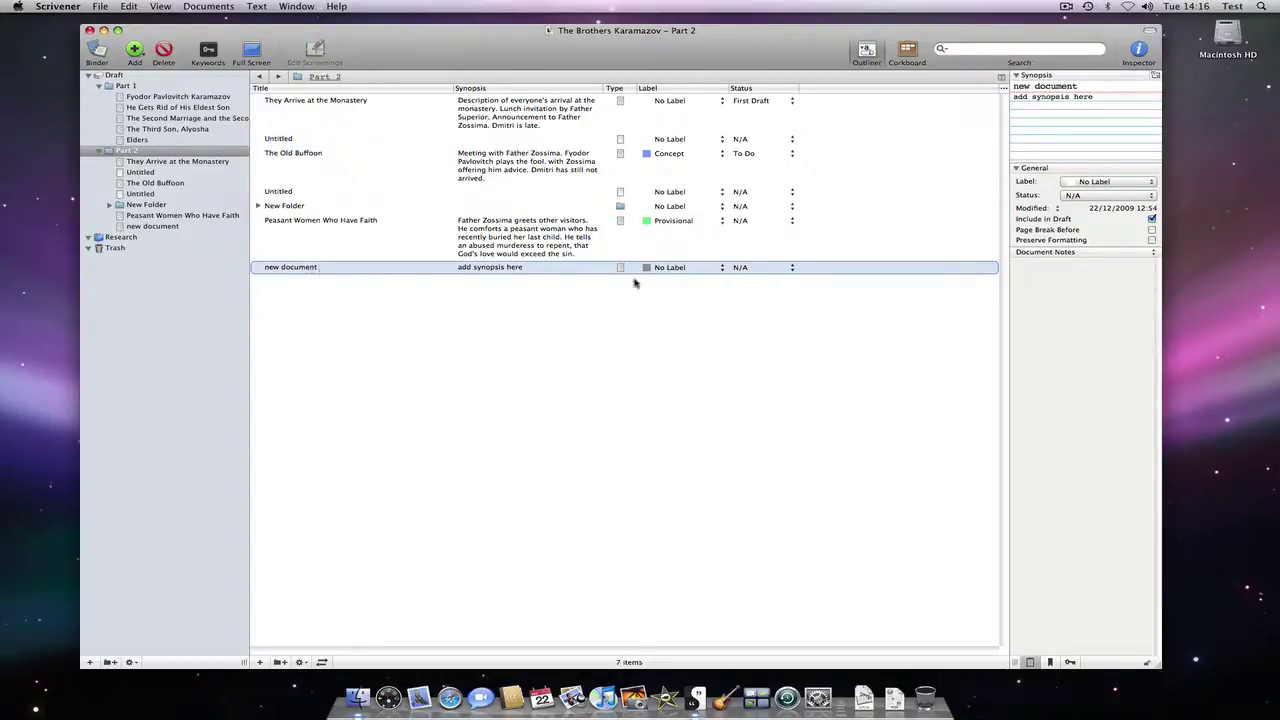
Write the notes 'remember the boy the girl should have red hair' and 'they could' in Document Notes
left_click(1019, 270)
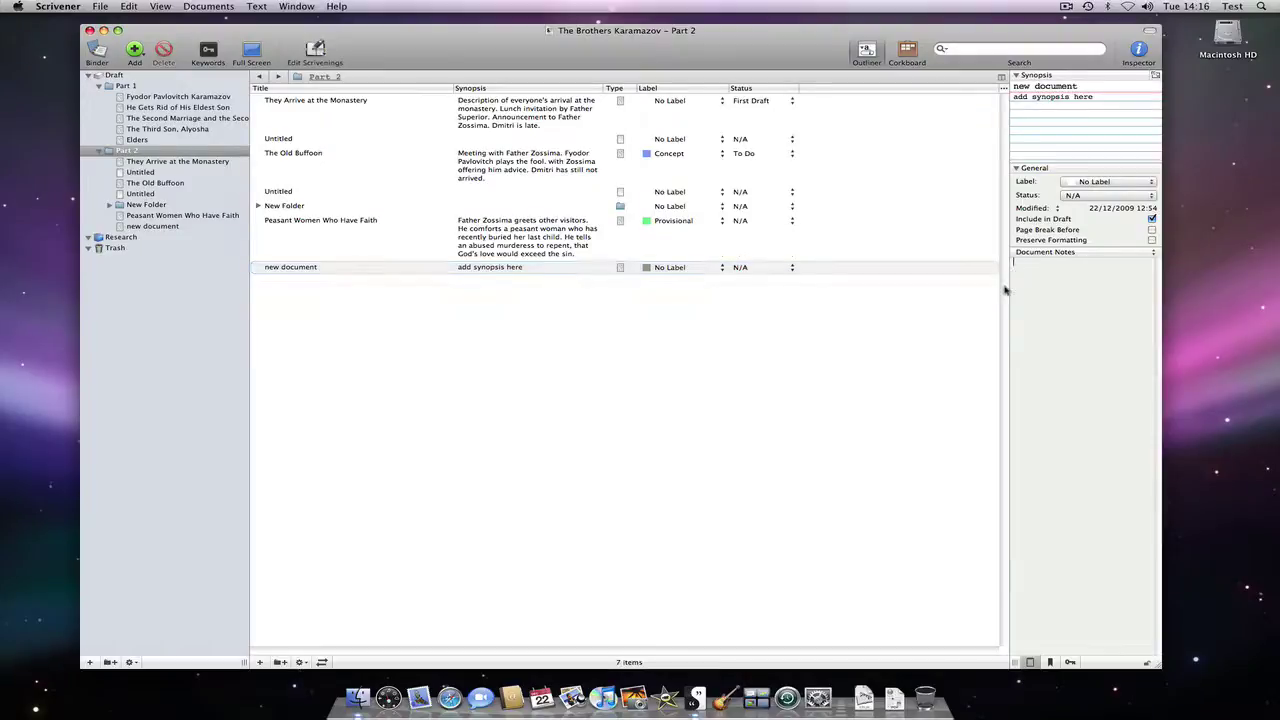
type("rememb")
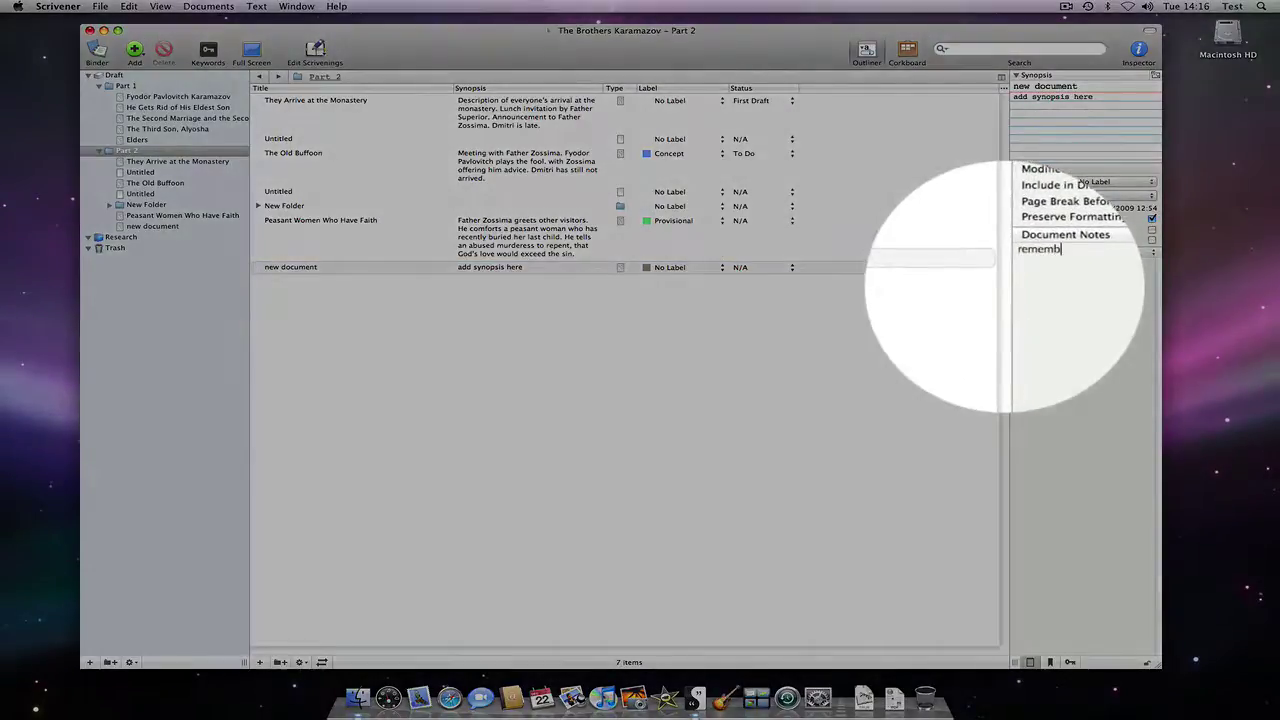
type("er the b")
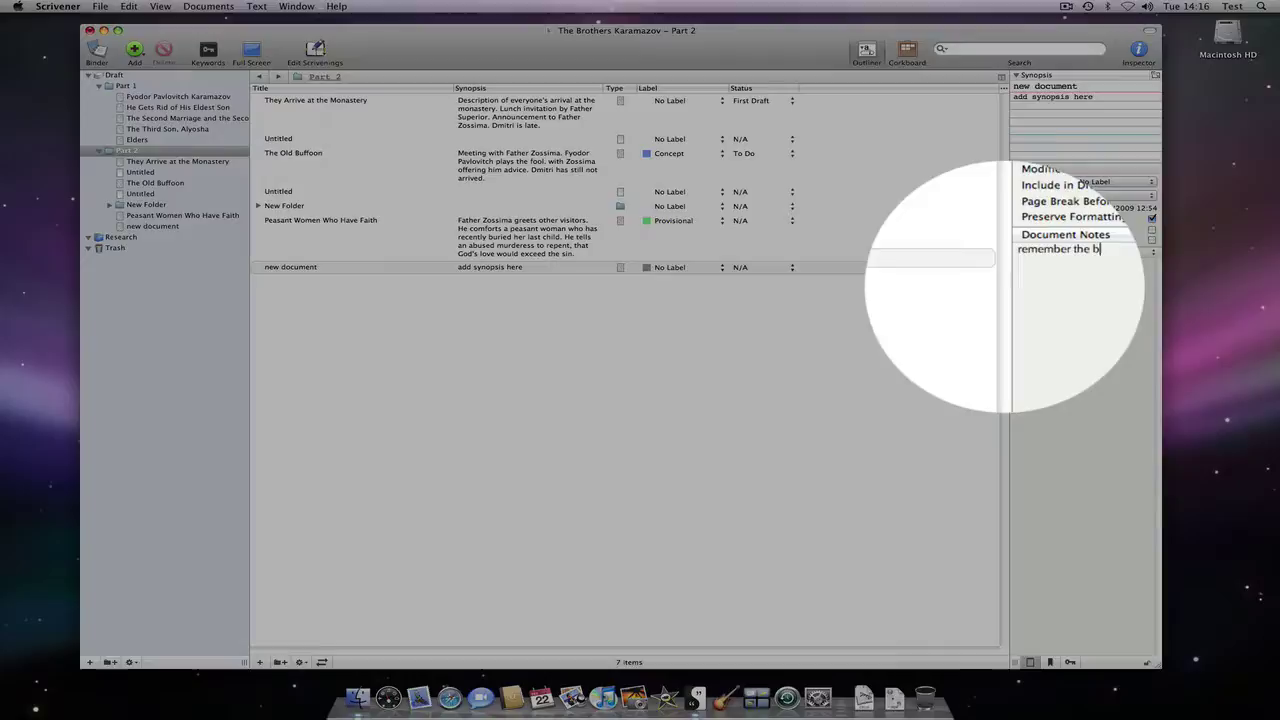
type("oy the ")
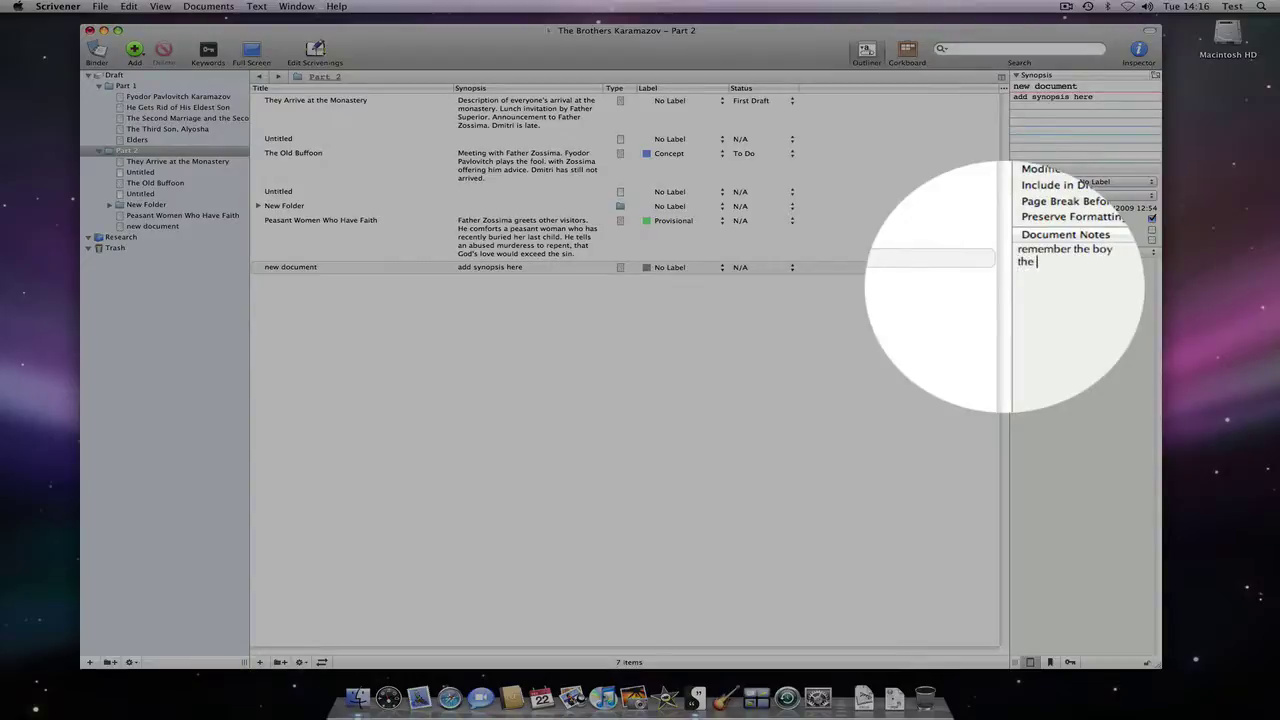
type("girl should have red h")
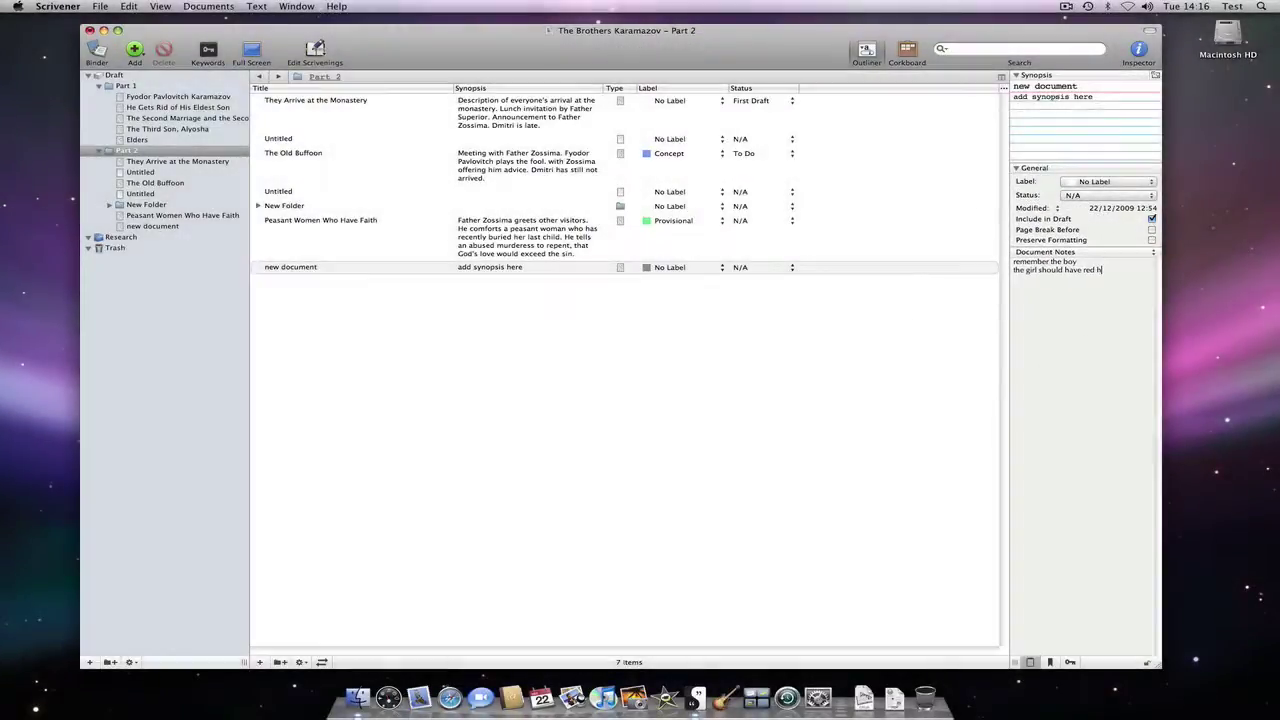
type("air")
key("Return")
type("they could be orphans")
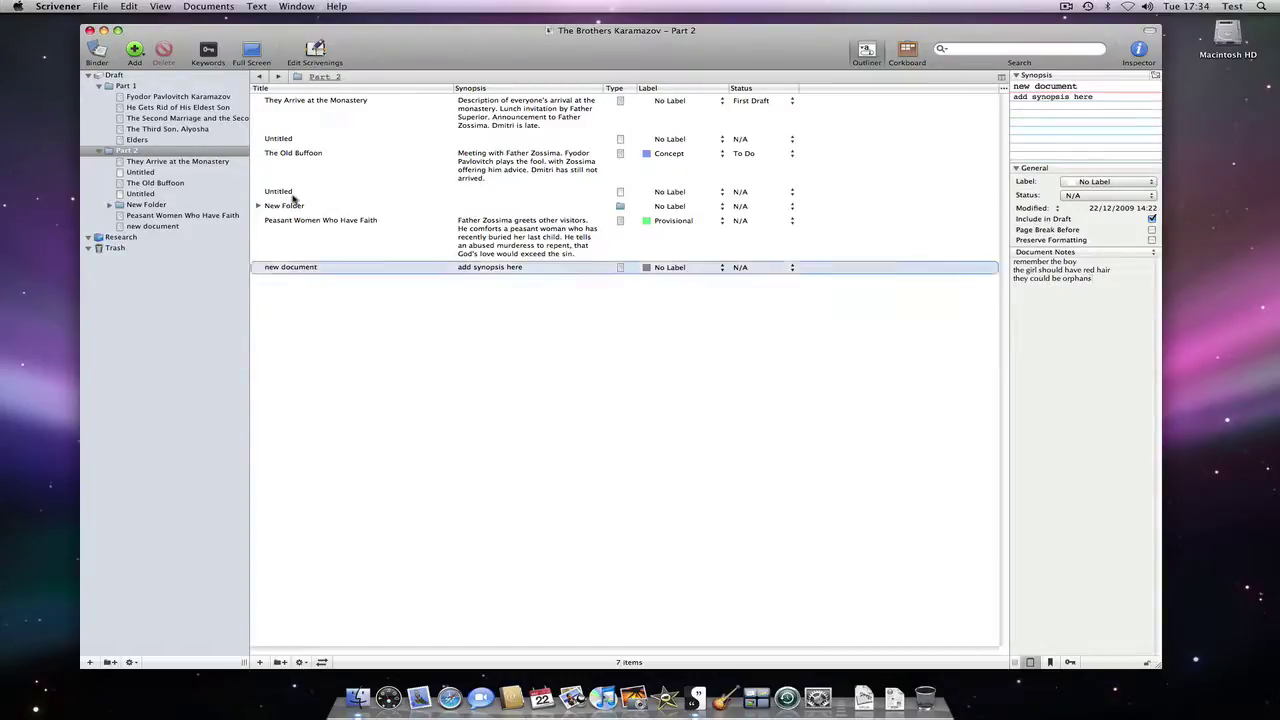
Rename Part 2's second Untitled item to 'next scene'
left_click(295, 193)
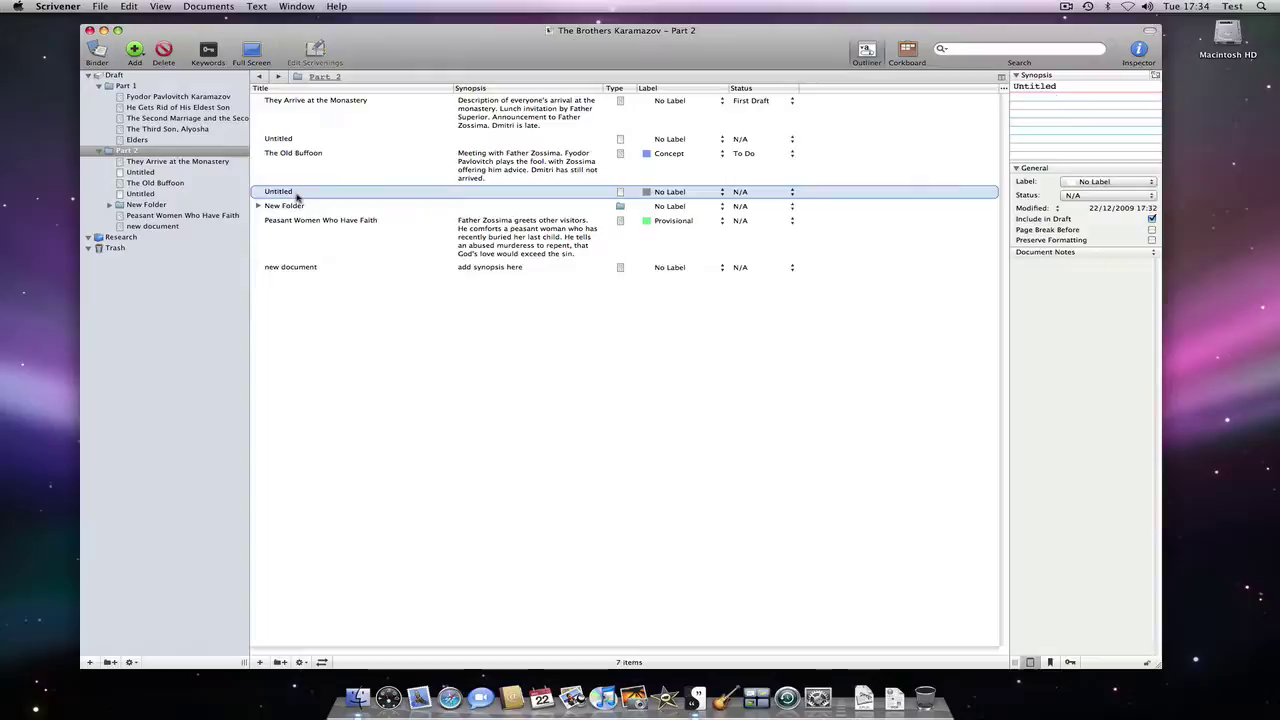
left_click(296, 193)
type("next scene")
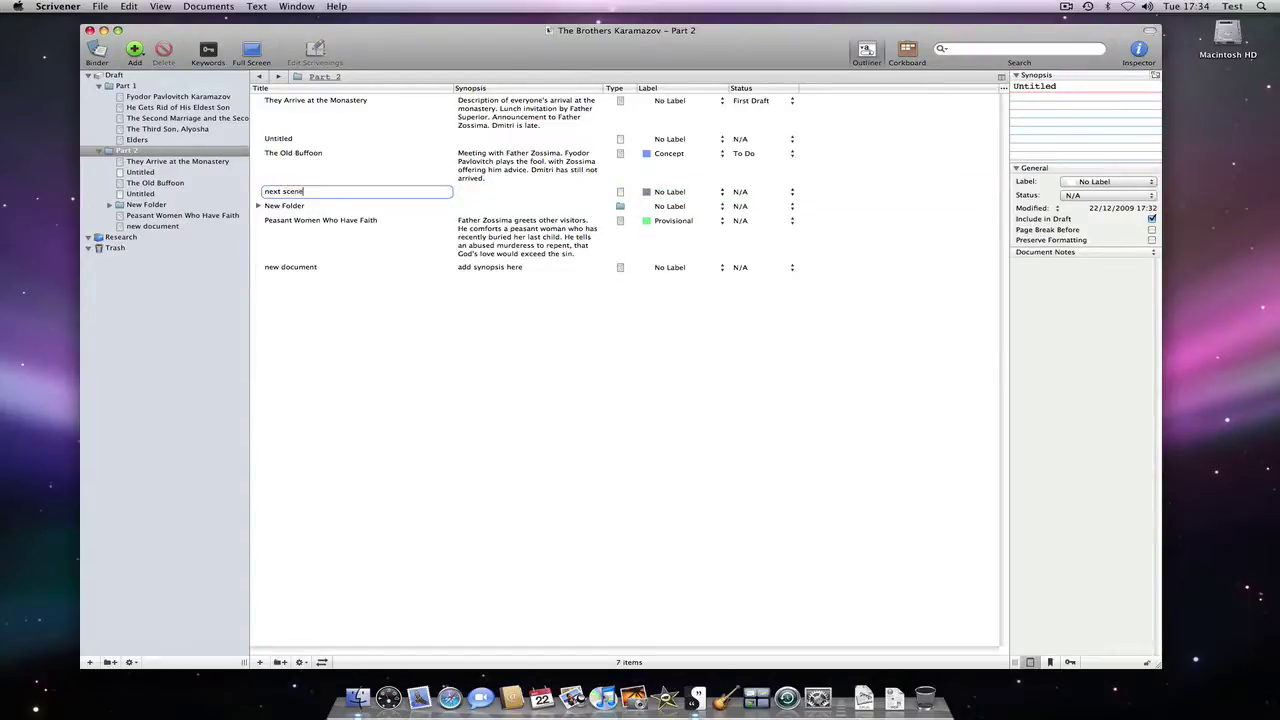
key("Return")
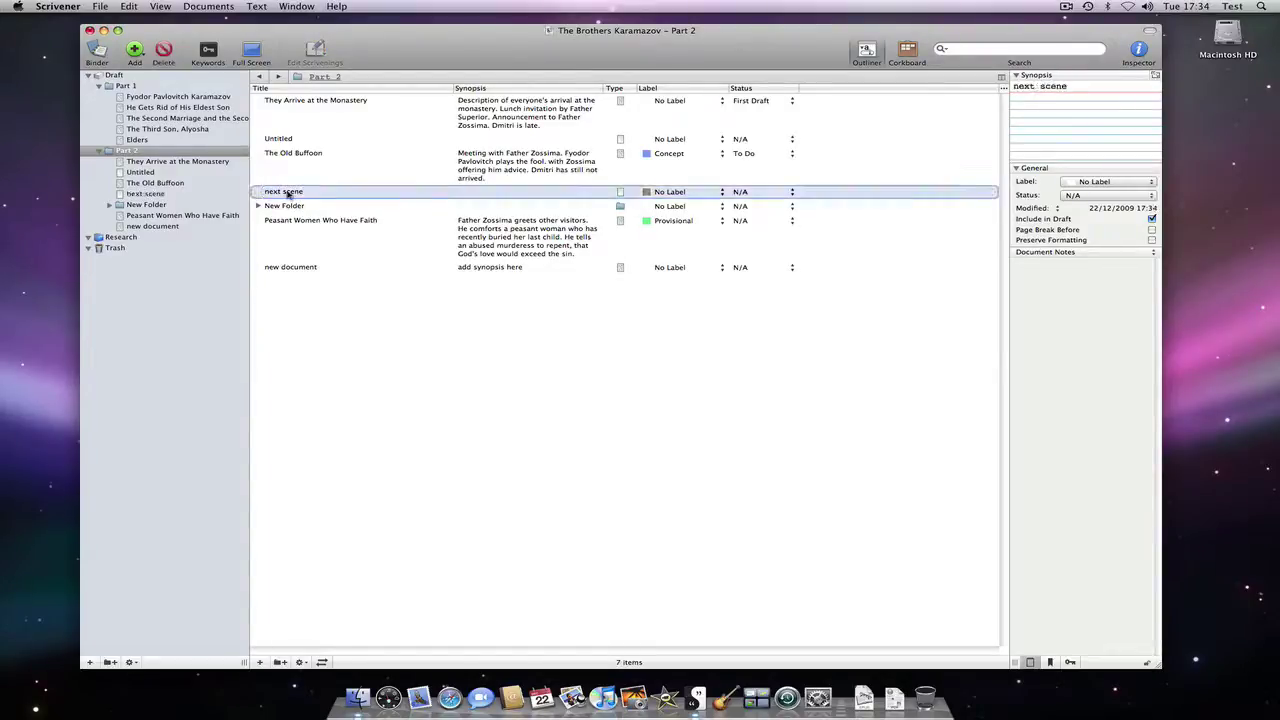
Give 'next scene' the synopsis 'Dmitri finally arrives' in the Inspector
left_click(1025, 97)
type("D")
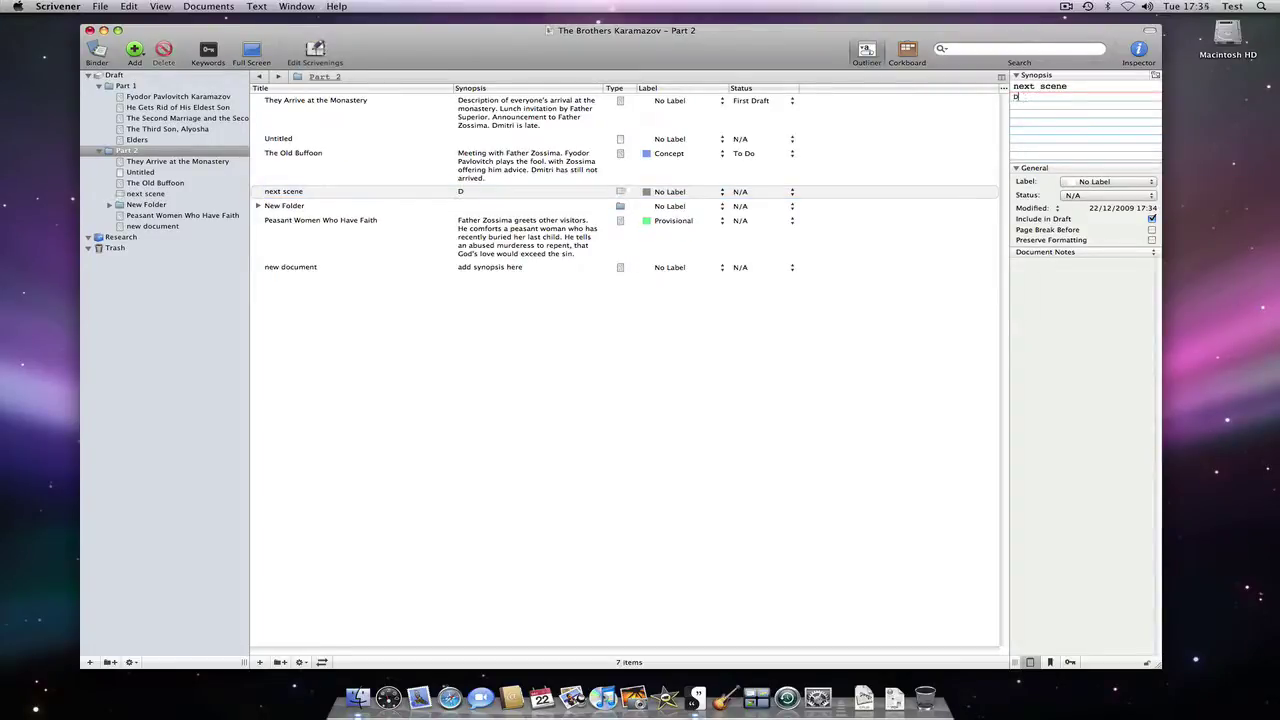
type("mitri finally arrives")
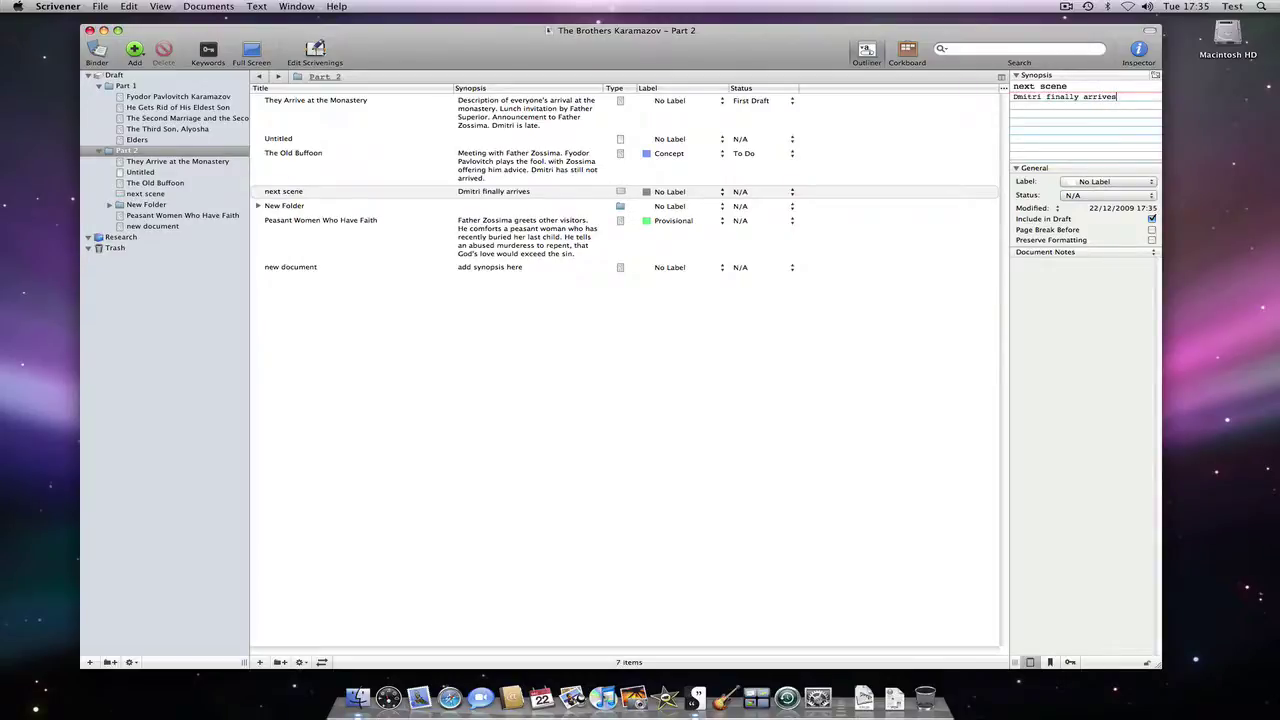
left_click(620, 192)
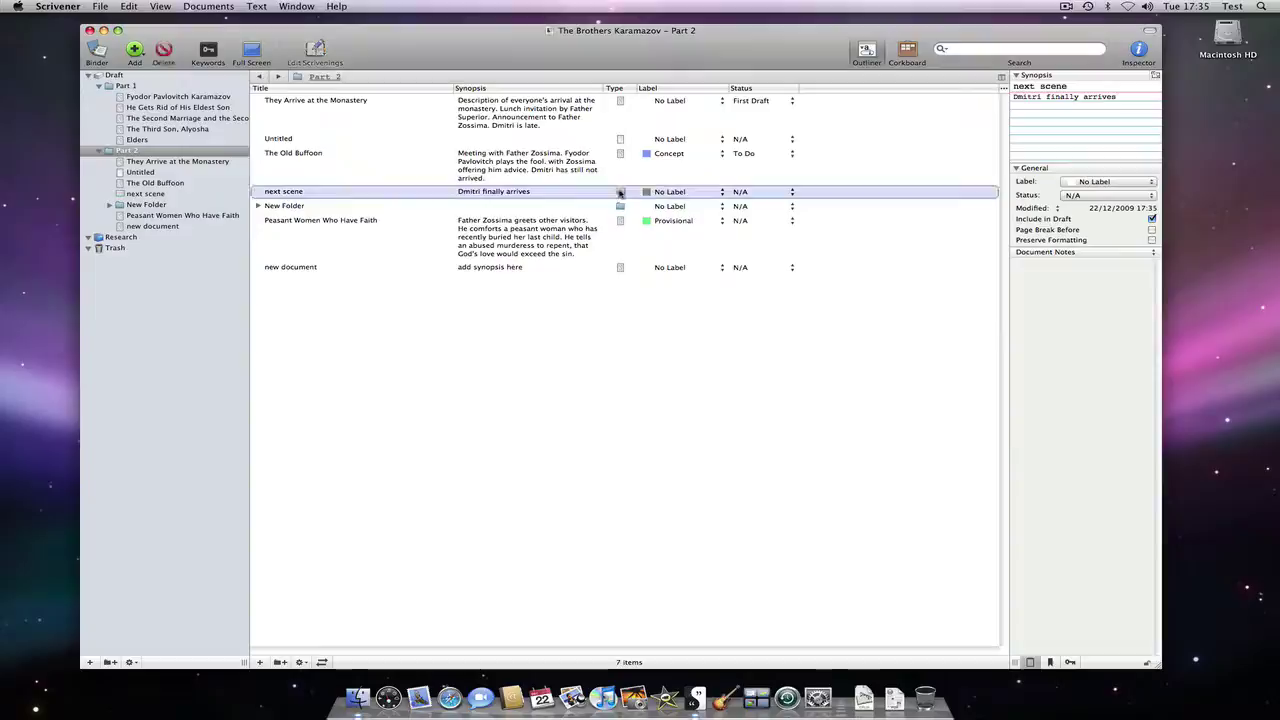
Add a 'next chapter' document after Elders with text beginning 'I'm full of ideas.'
double_click(620, 192)
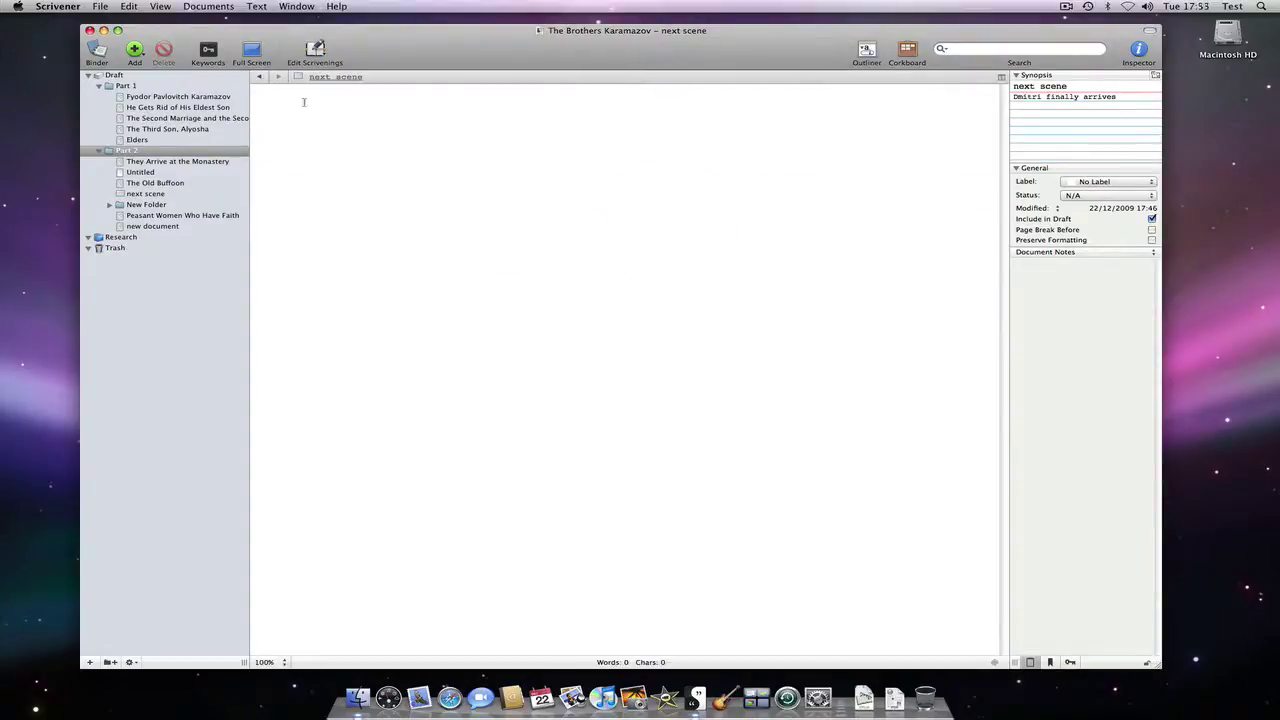
left_click(152, 140)
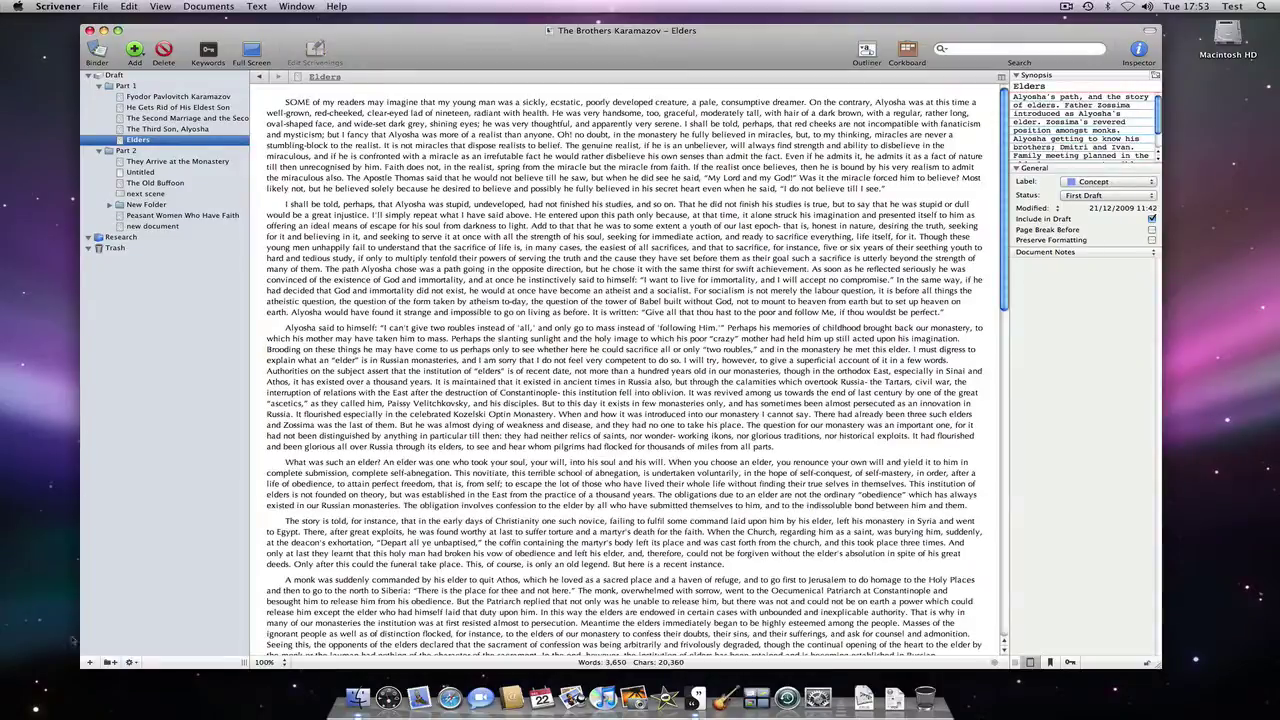
left_click(89, 662)
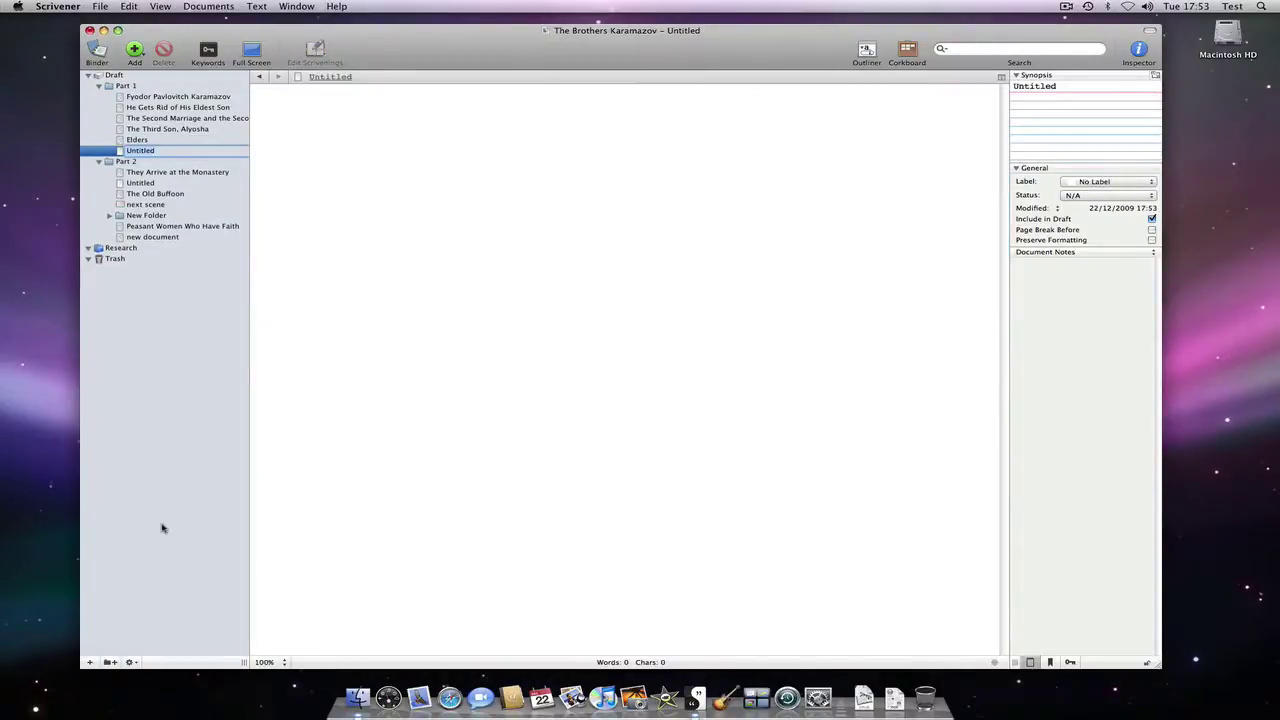
type("next chapter")
left_click(287, 103)
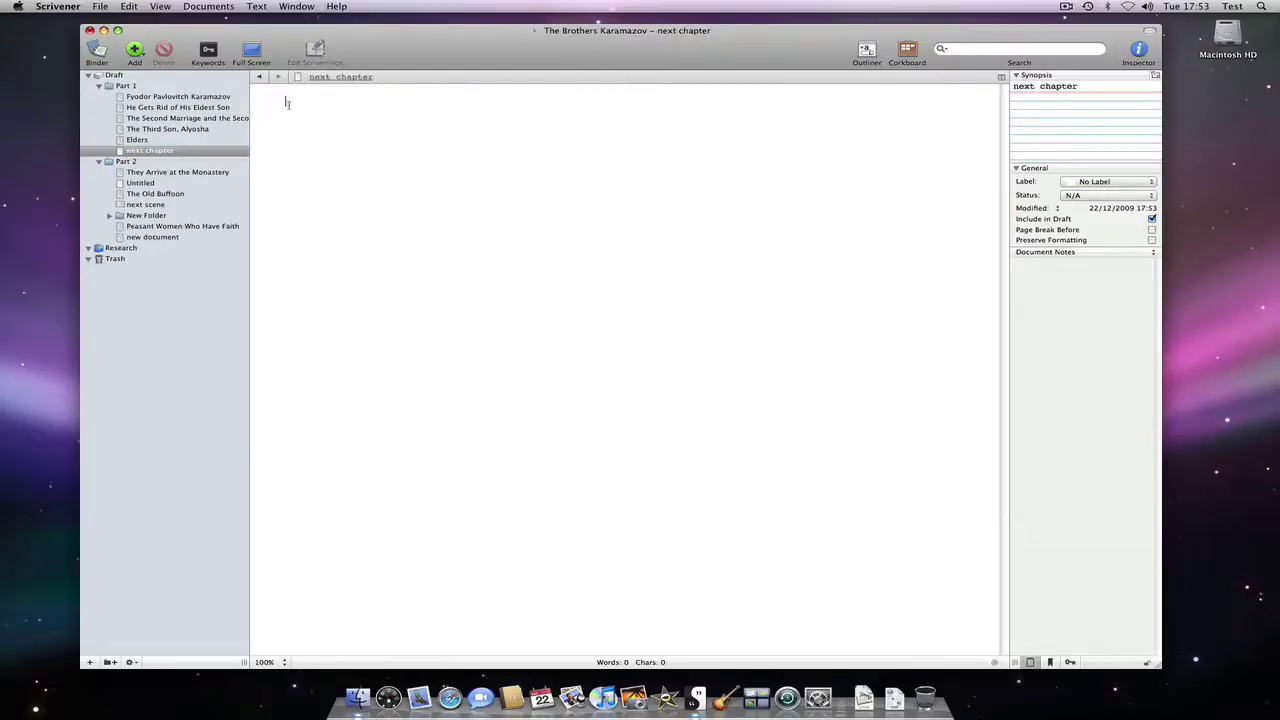
type("I'm full of ideas. I'm just going to write!")
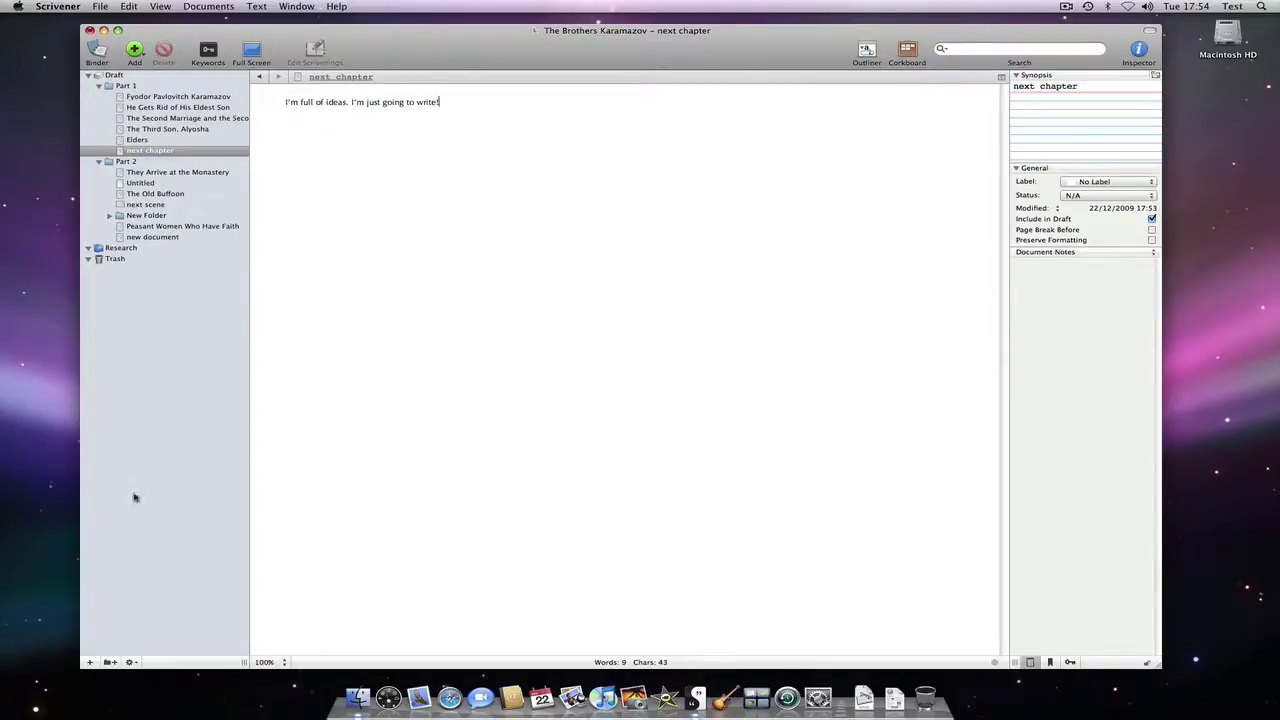
Add a 'next scene' document after it with text beginning 'No need to'
left_click(90, 662)
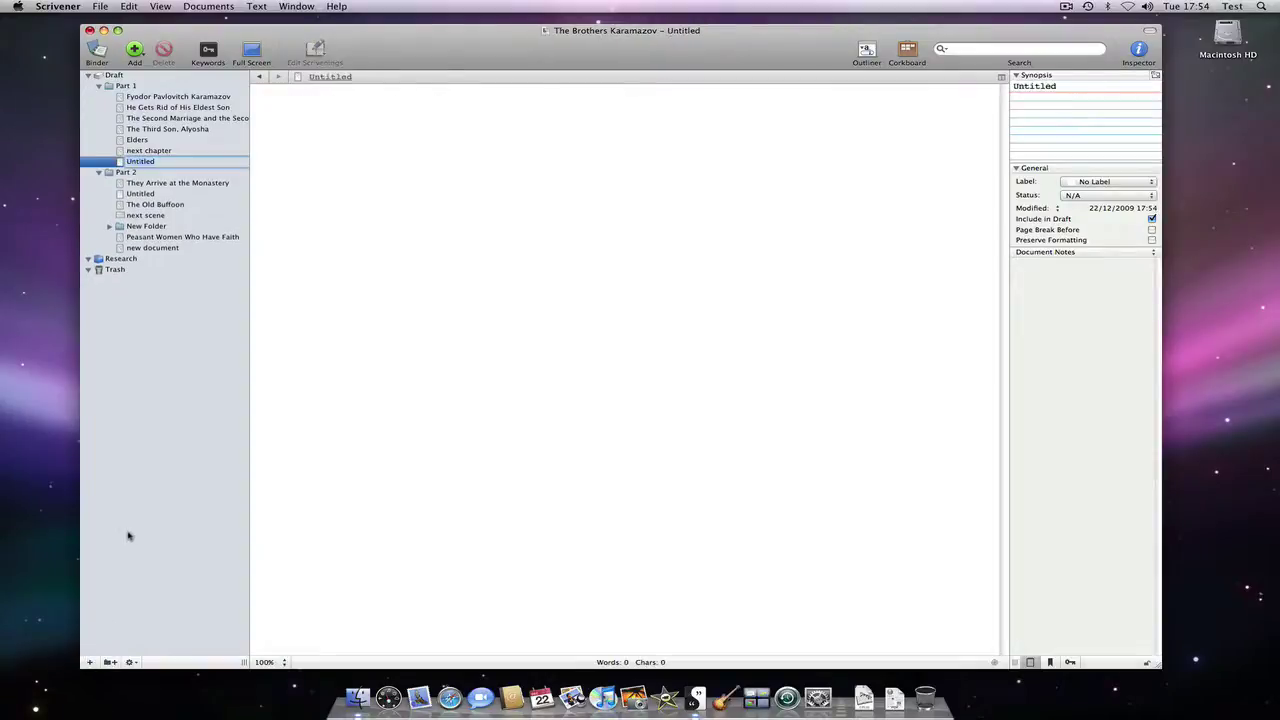
type("next scene")
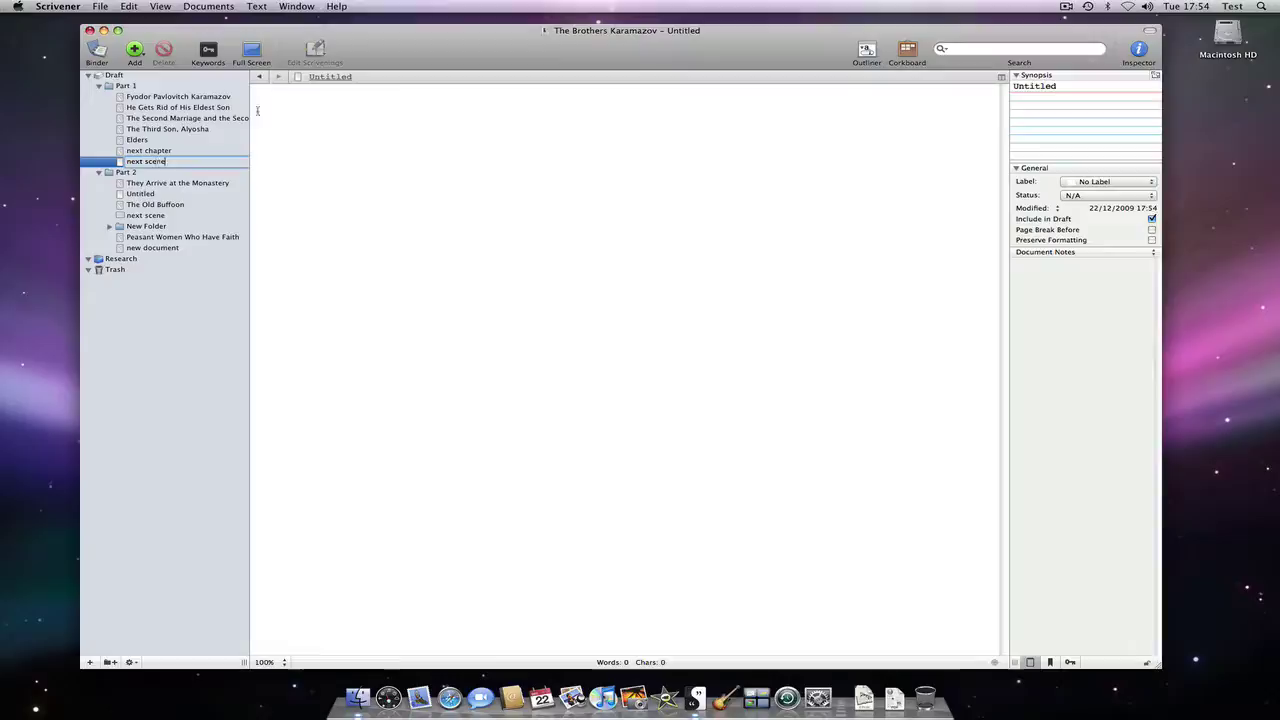
left_click(288, 100)
type("No need to outline")
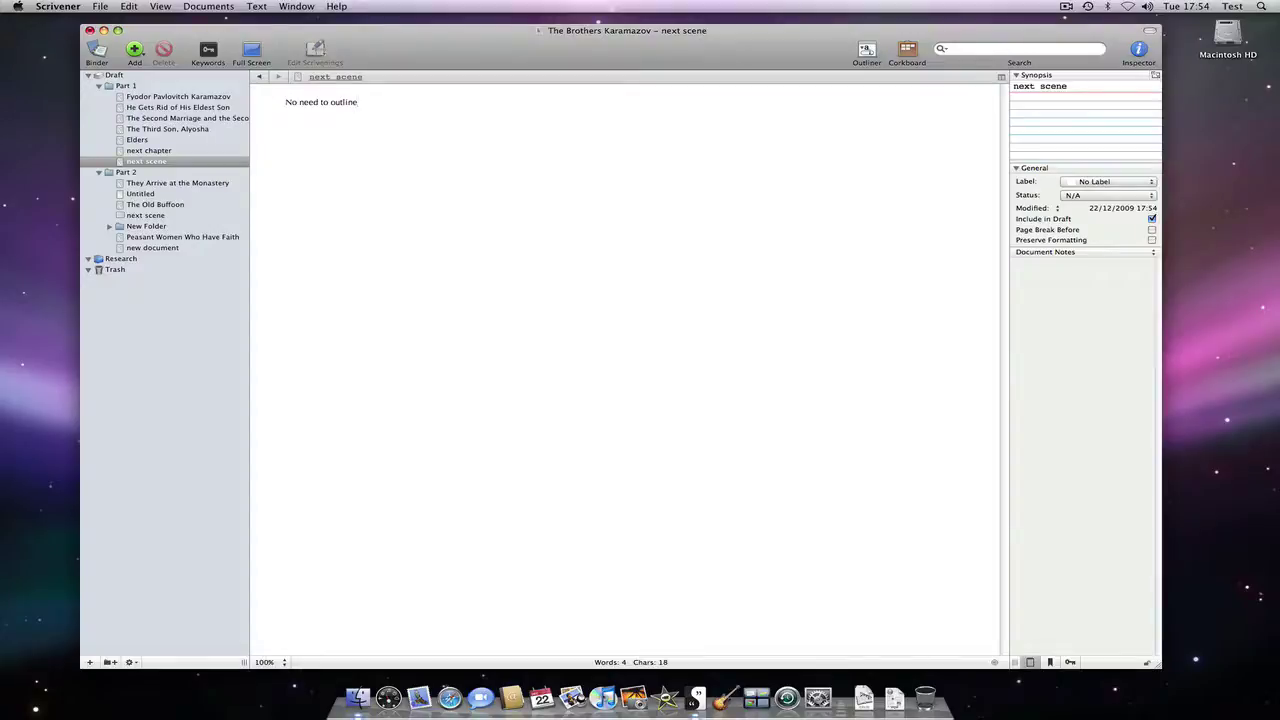
type("write!")
Outline Part 1 and type 'out of sequence' as the next scene row's synopsis
left_click(127, 87)
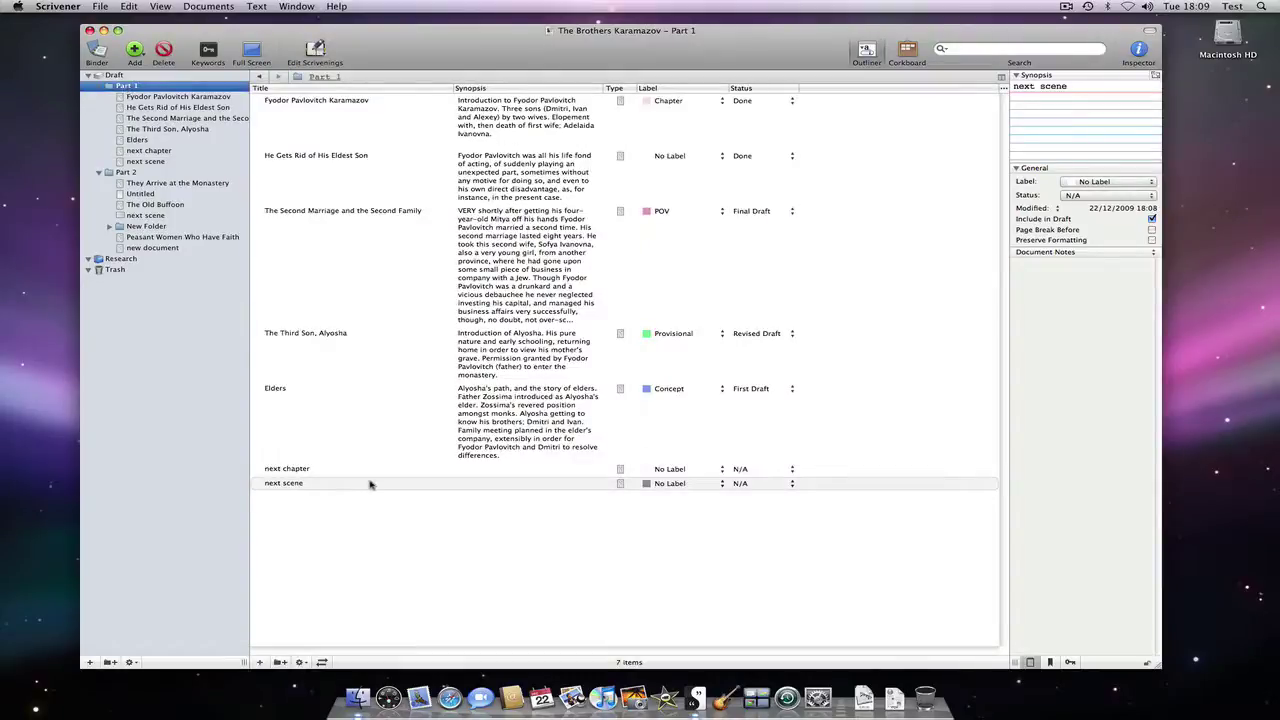
left_click(487, 485)
left_click(487, 485)
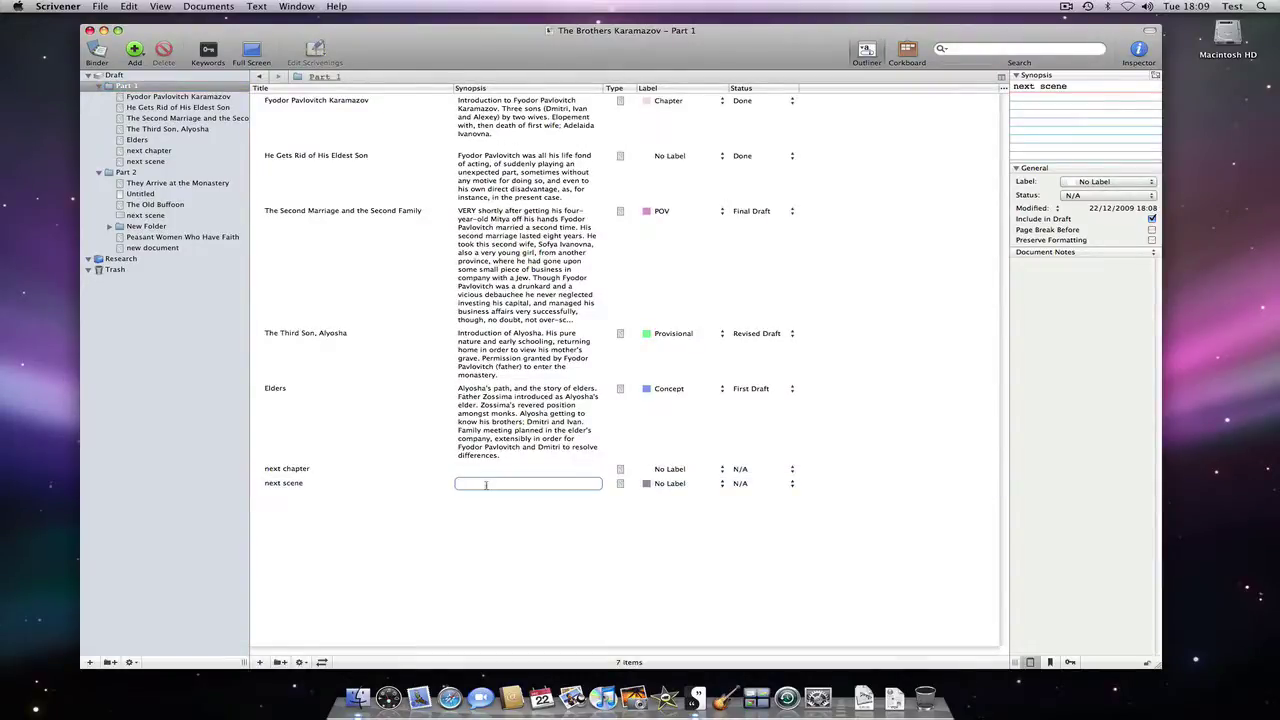
type("out of sequen")
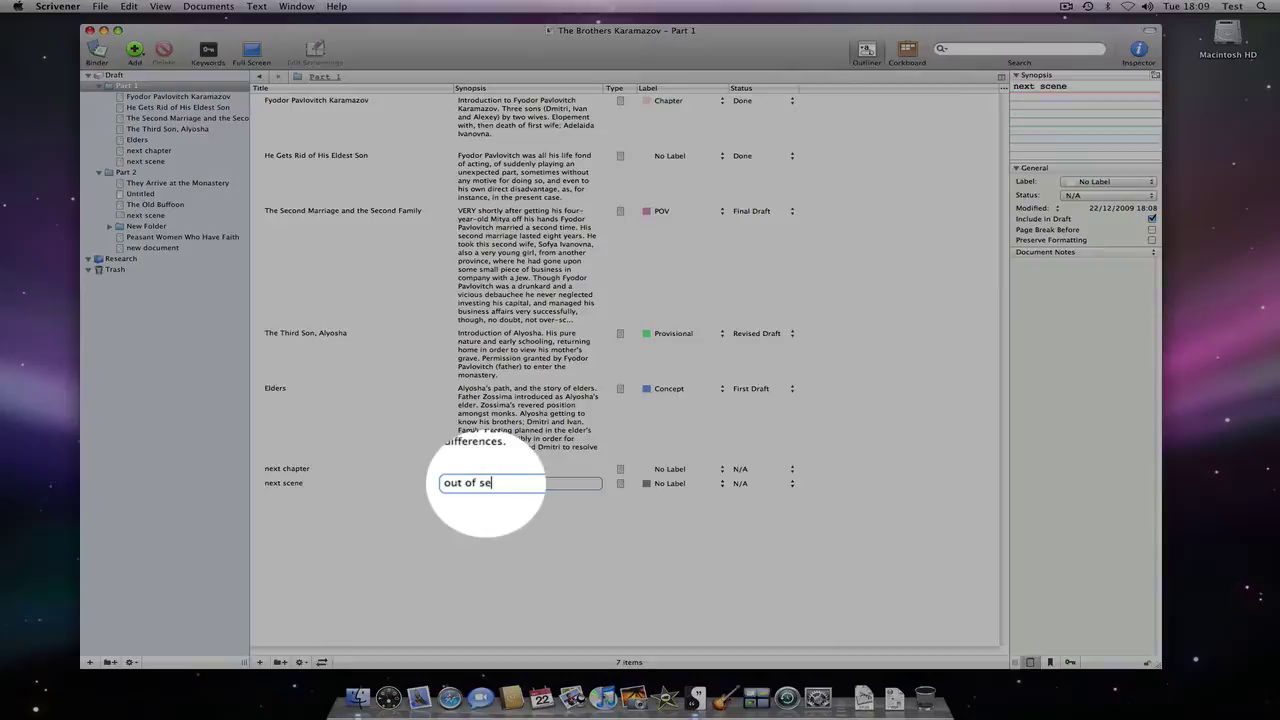
type("ce!!")
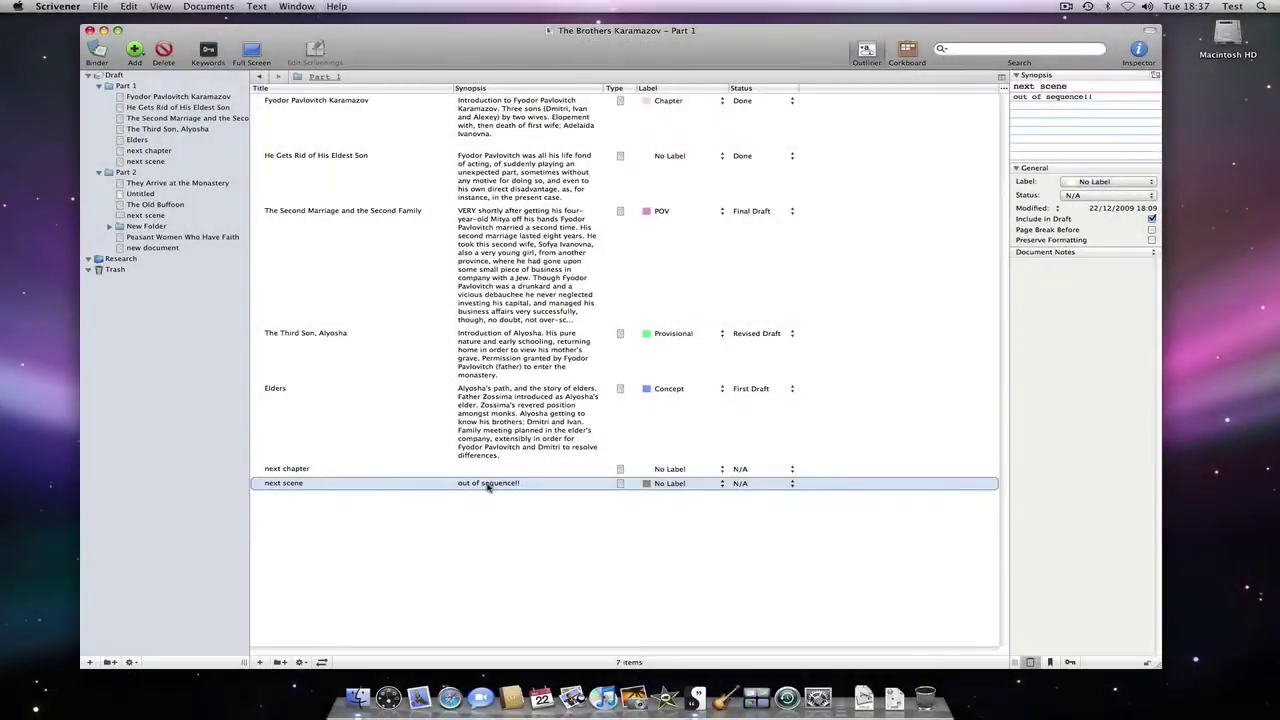
Add a Word Count column, moving Synopsis to the far right and Words beside Title
left_click(1003, 88)
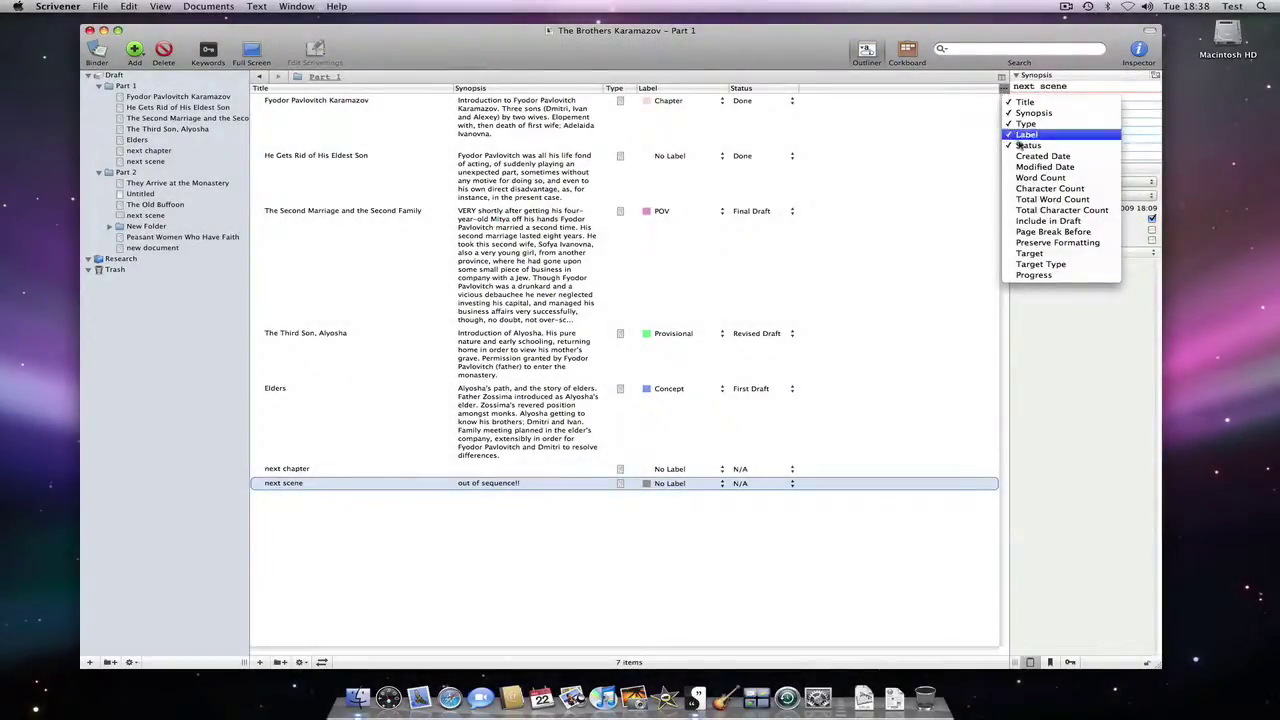
left_click(1040, 178)
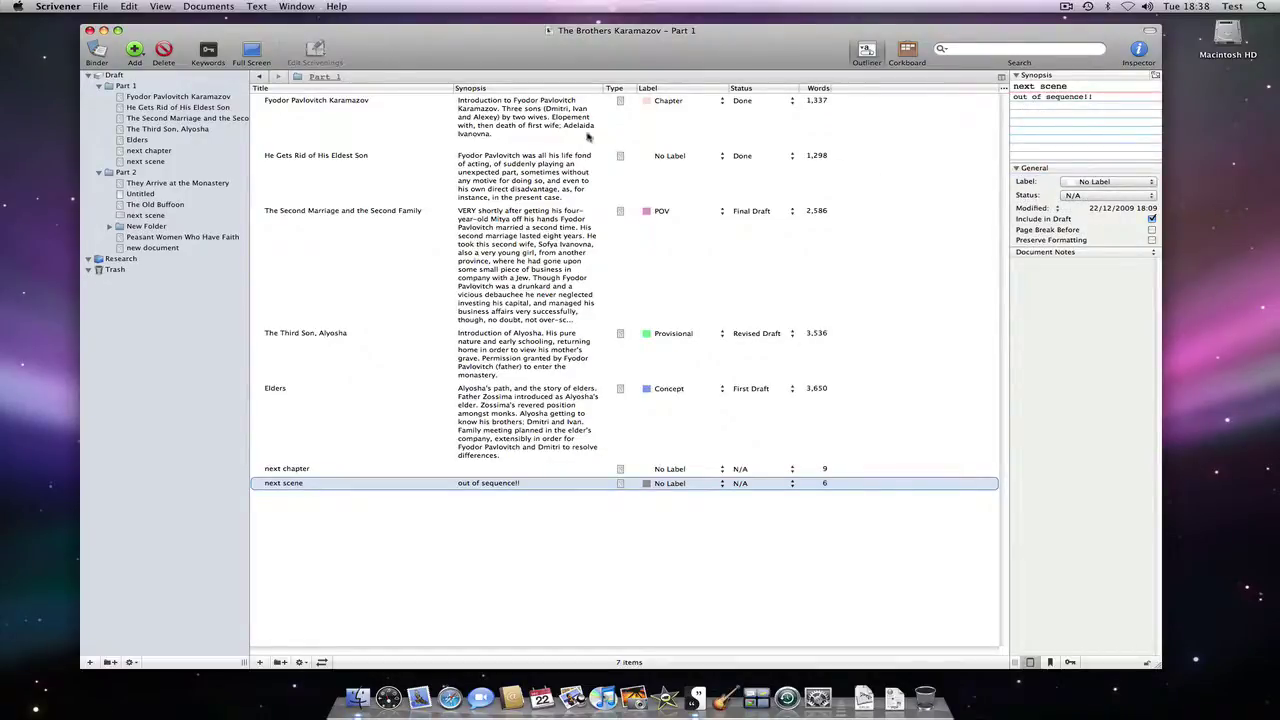
left_click_drag(517, 92, 770, 122)
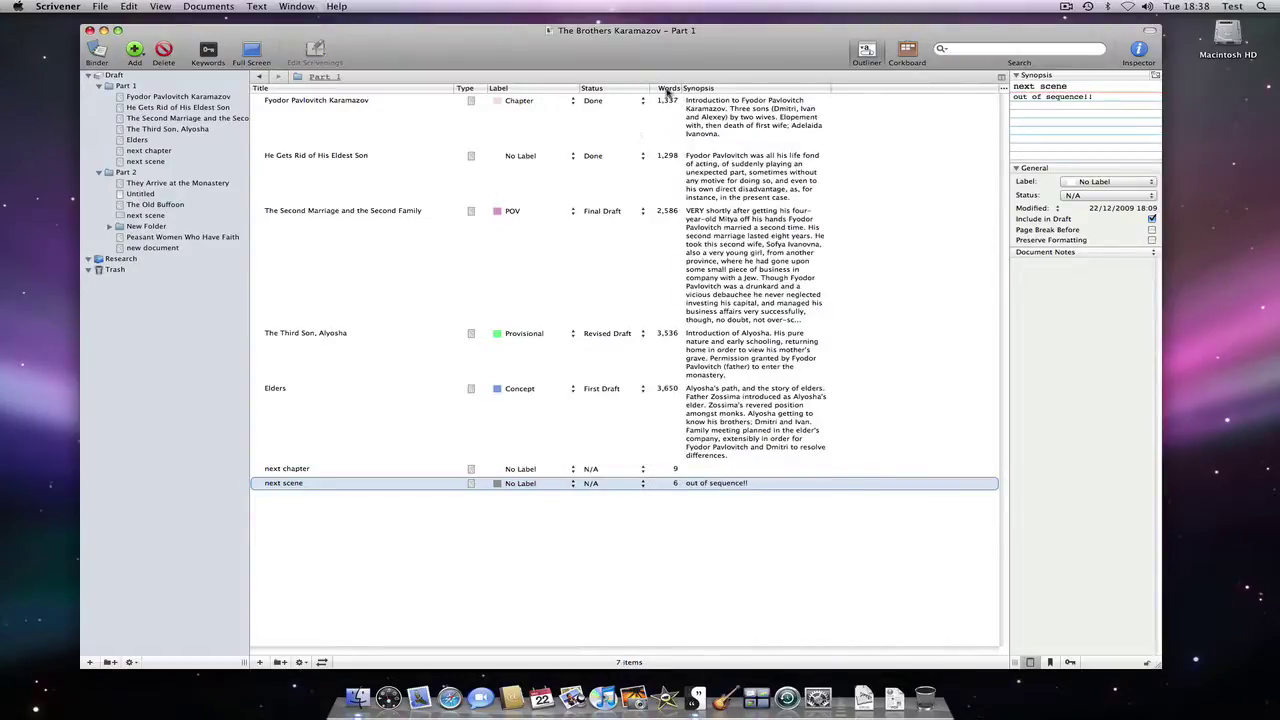
left_click_drag(668, 92, 458, 102)
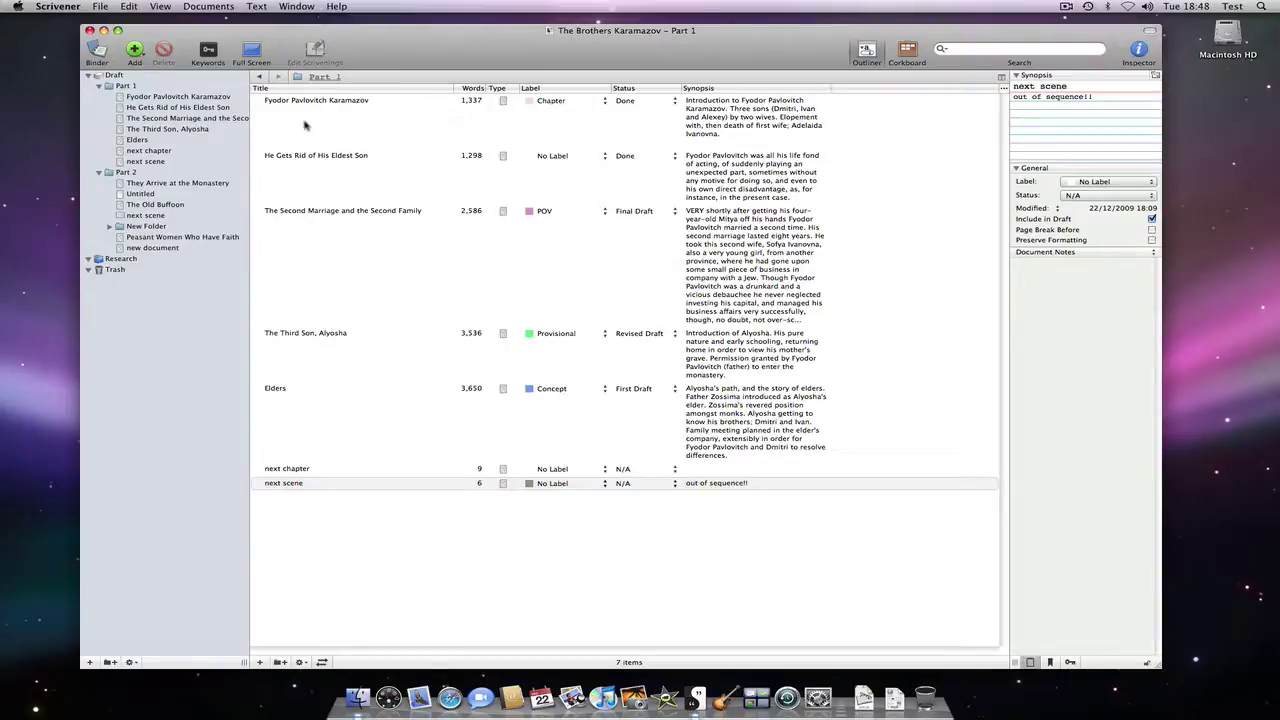
Turn on View > Outliner > Tint Rows with Label Color for the Part 1 outline
left_click(161, 8)
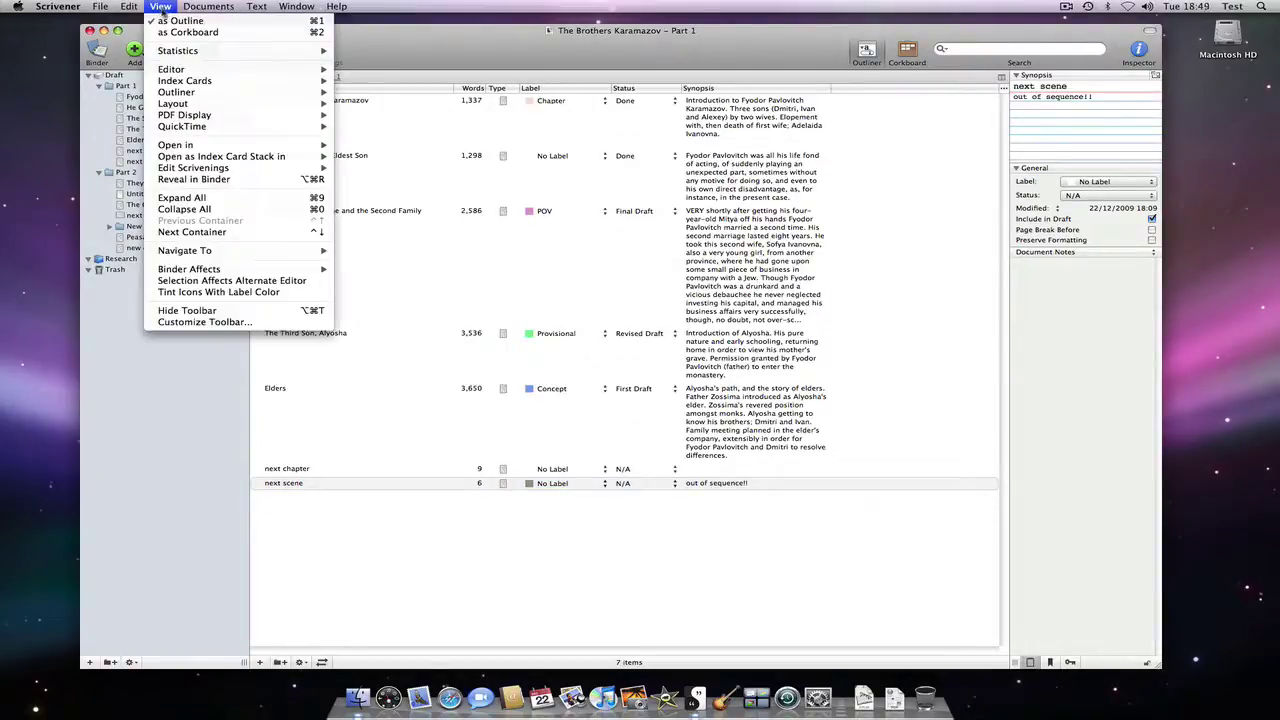
mouse_move(238, 94)
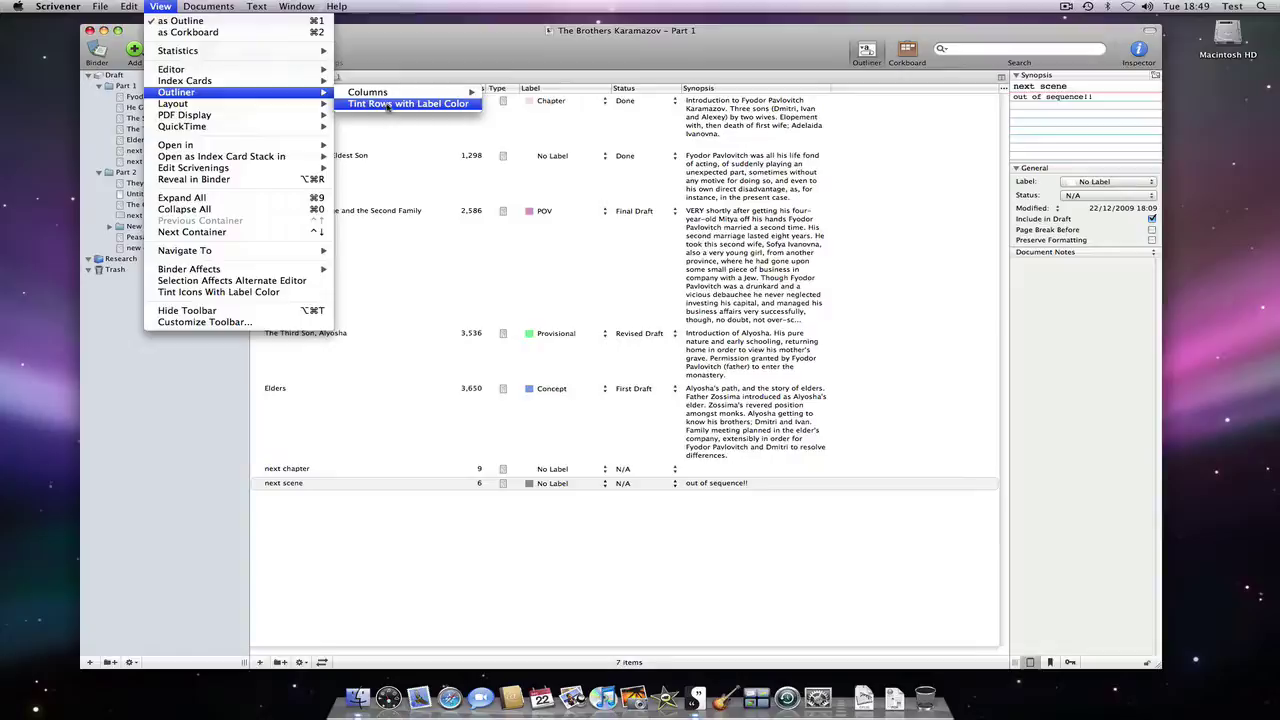
left_click(387, 104)
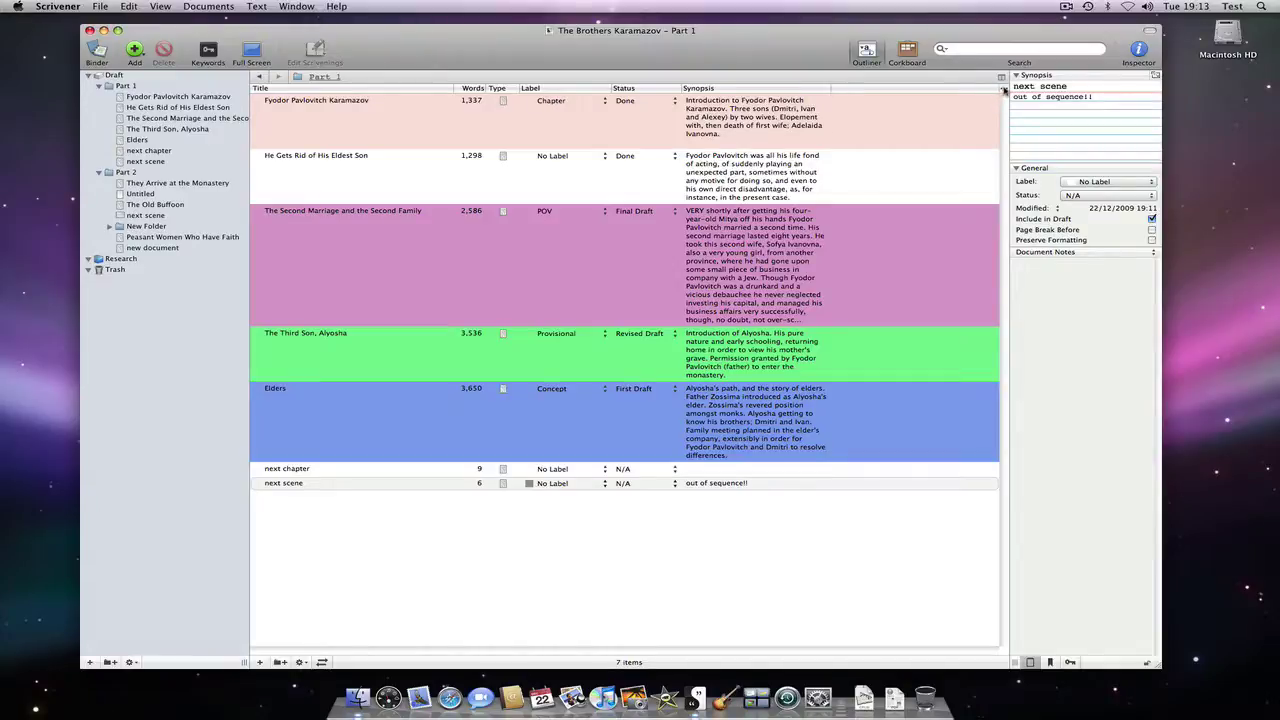
Add Include in Draft and Page Break Before columns, ticking Page Break Before for all documents
left_click(1004, 90)
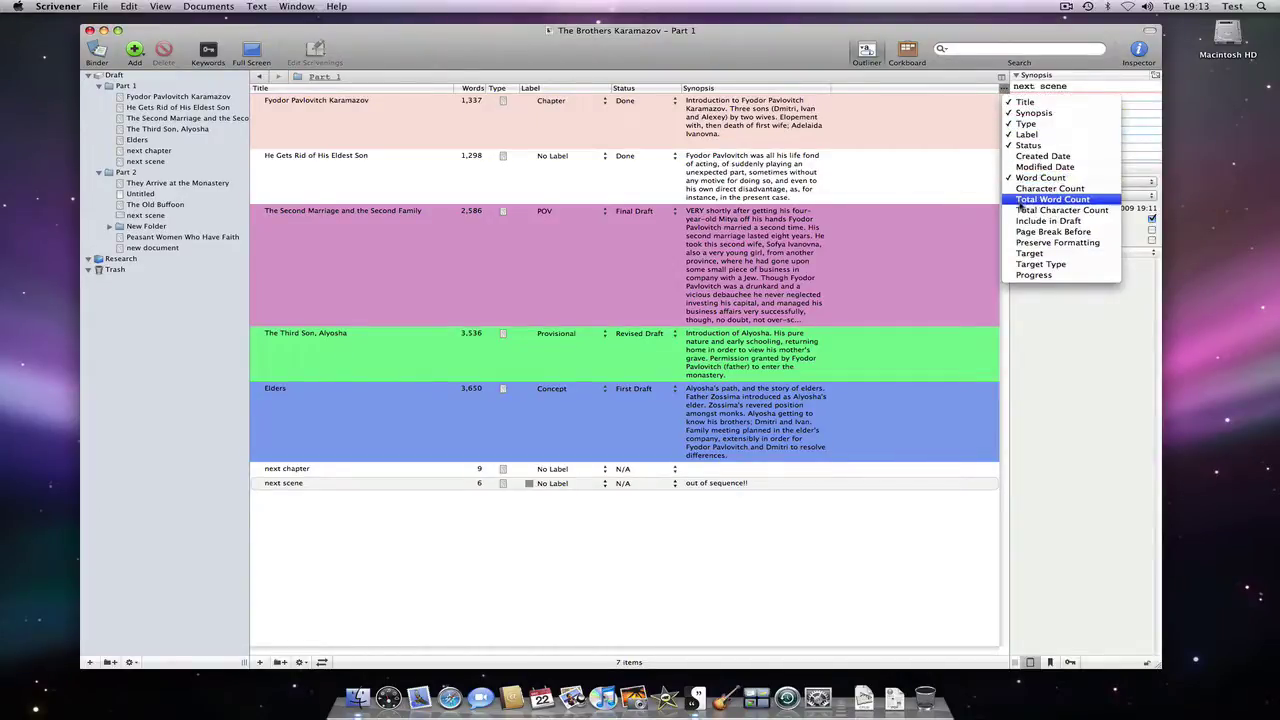
left_click(1030, 222)
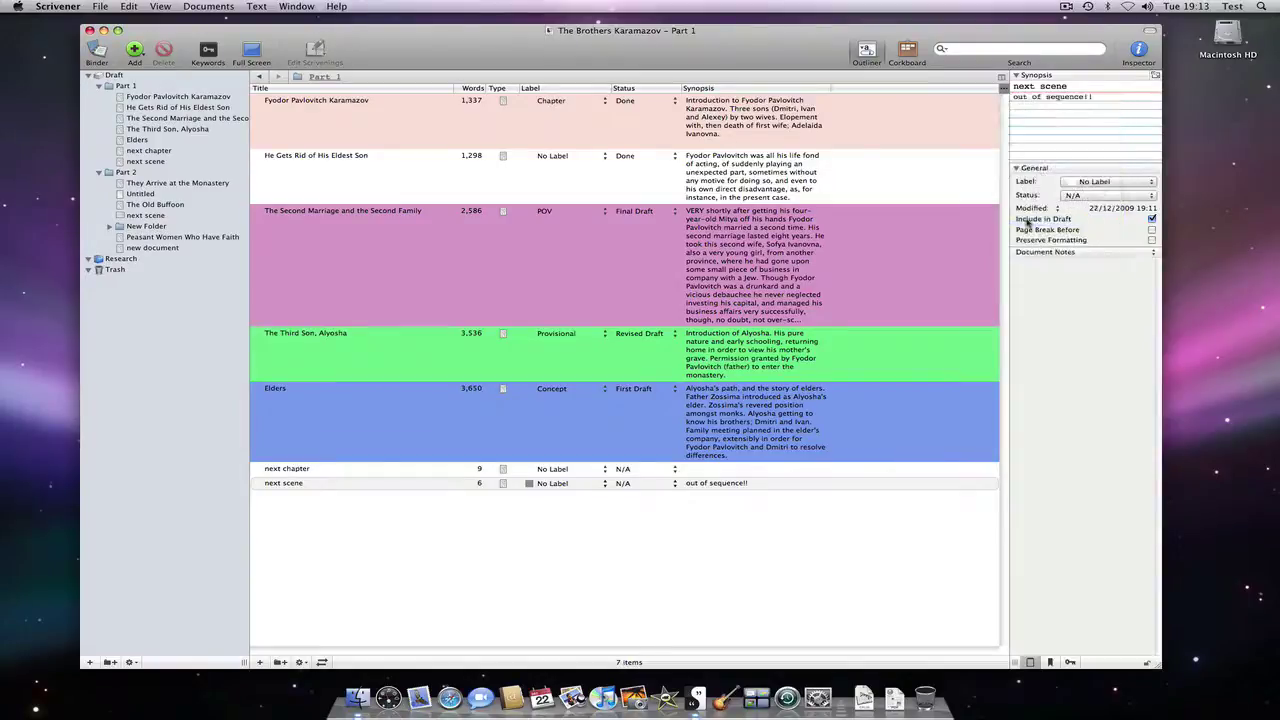
left_click(1004, 89)
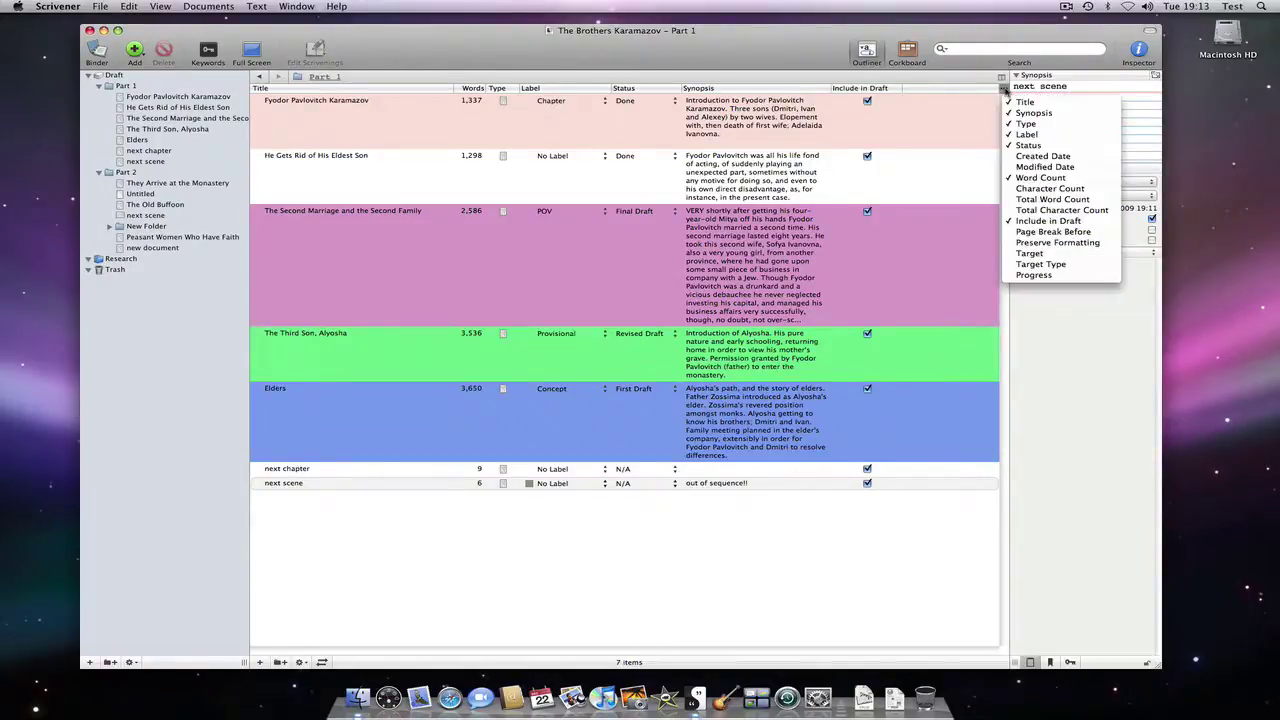
left_click(1043, 236)
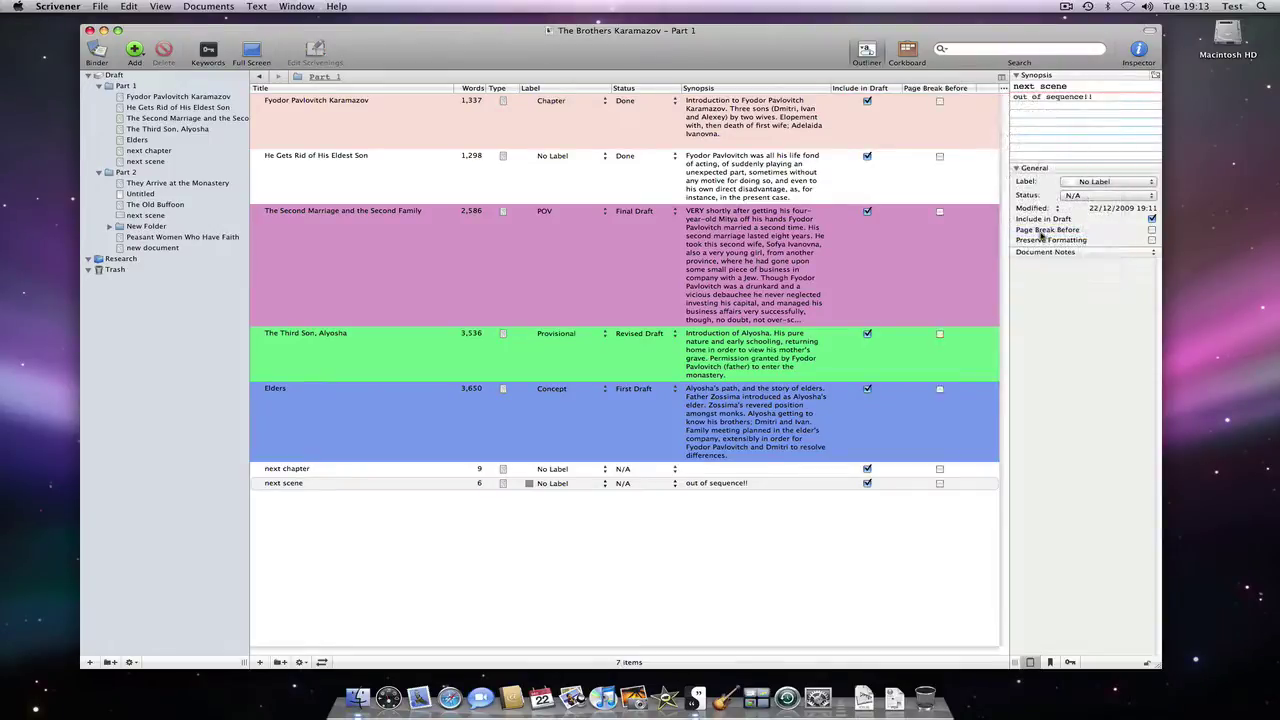
left_click(940, 103, "alt")
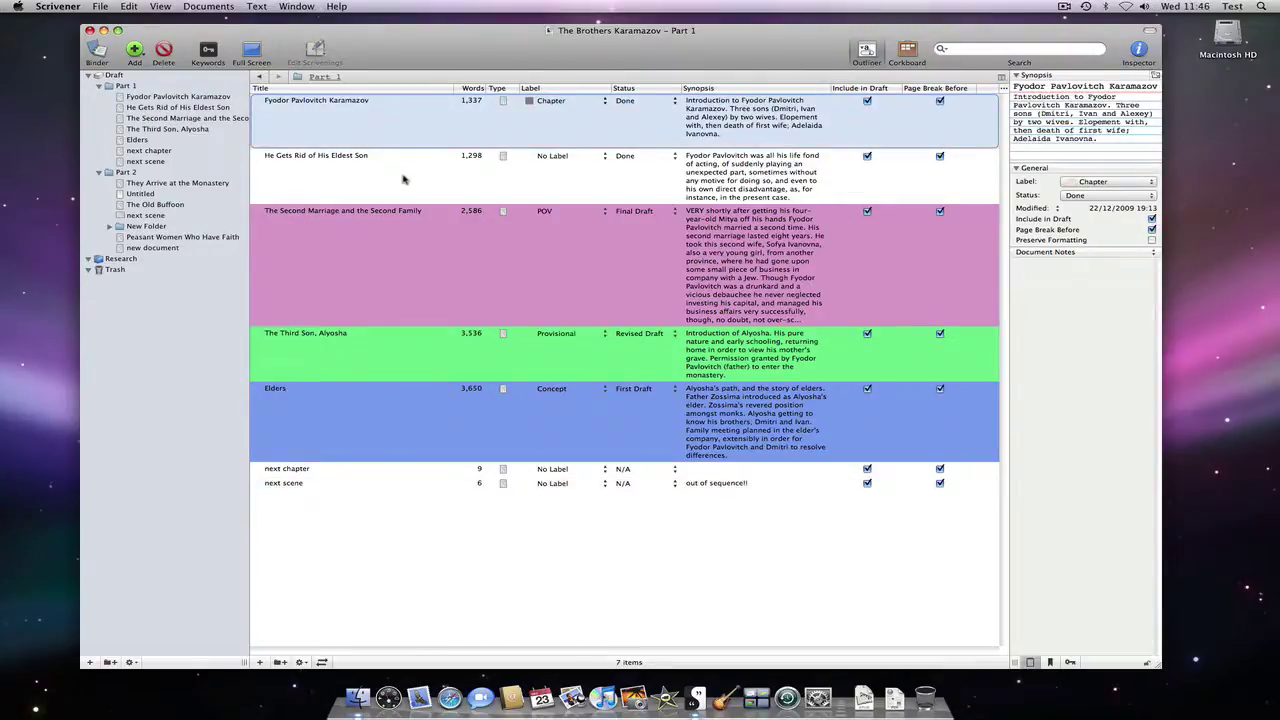
Label Fyodor Pavlovitch Karamazov, He Gets Rid of His Eldest Son and next chapter as Concept
left_click(405, 179, "shift")
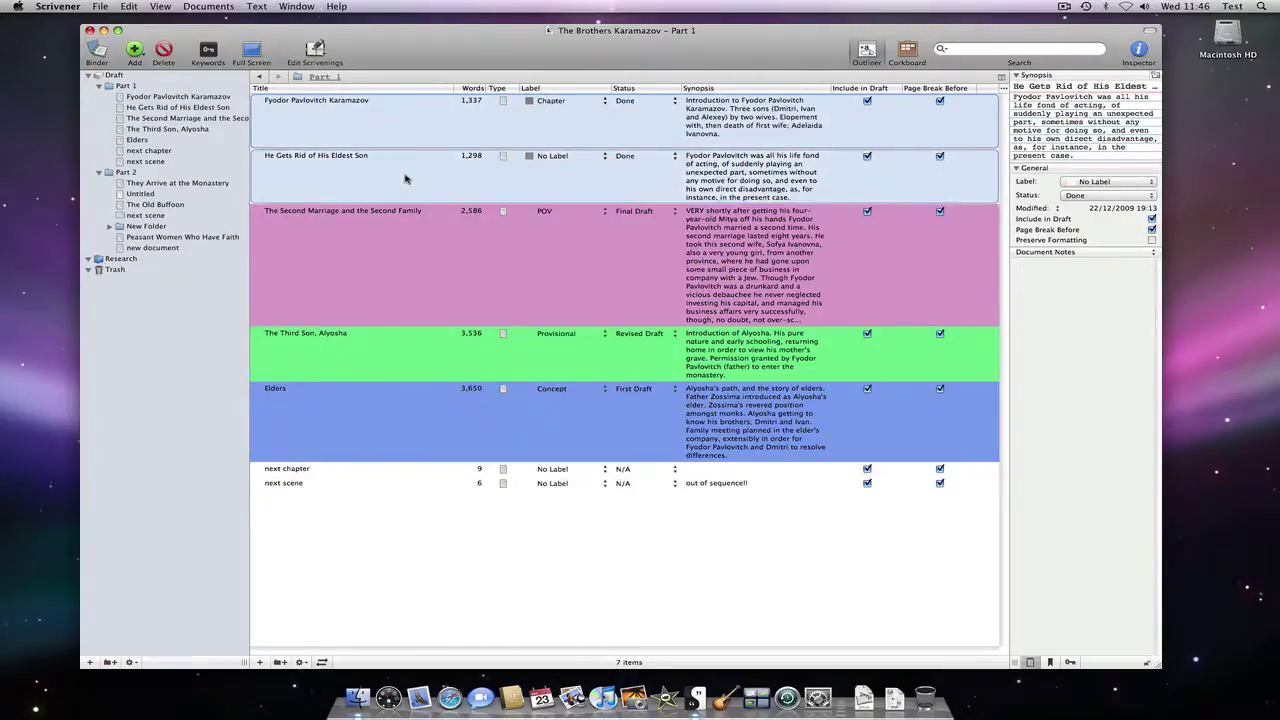
left_click(362, 470, "super")
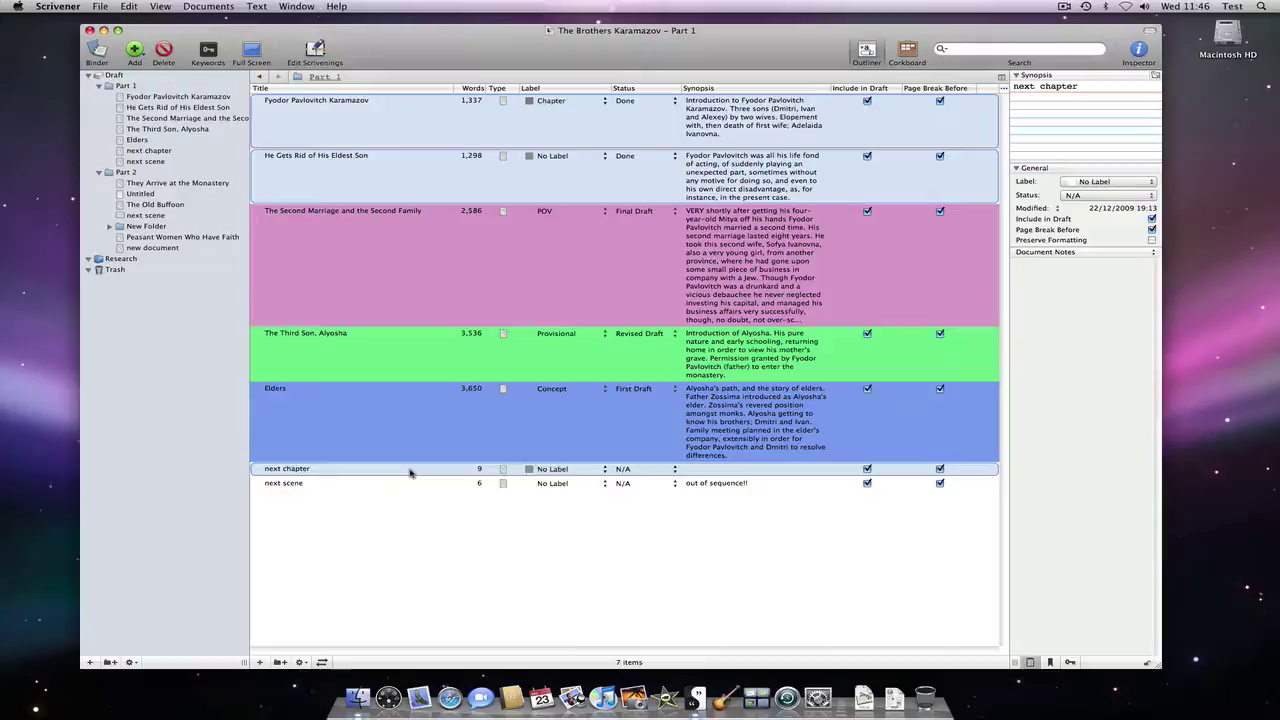
right_click(409, 472)
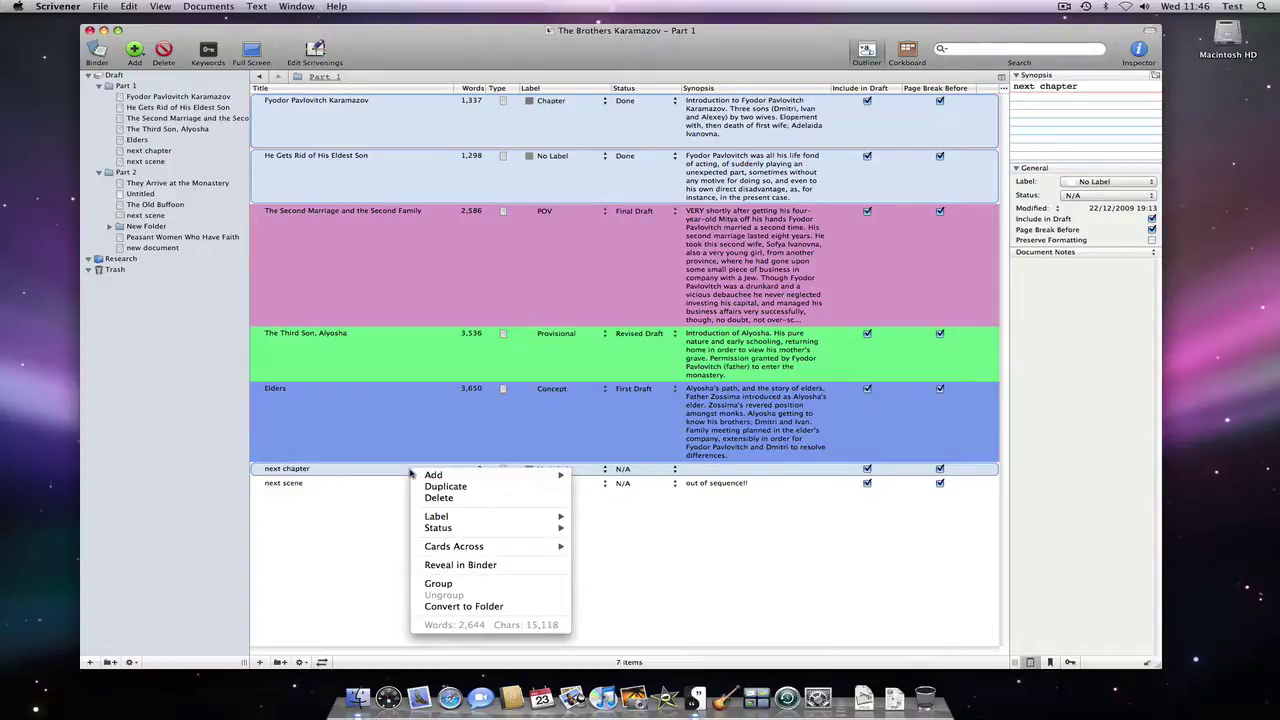
mouse_move(508, 518)
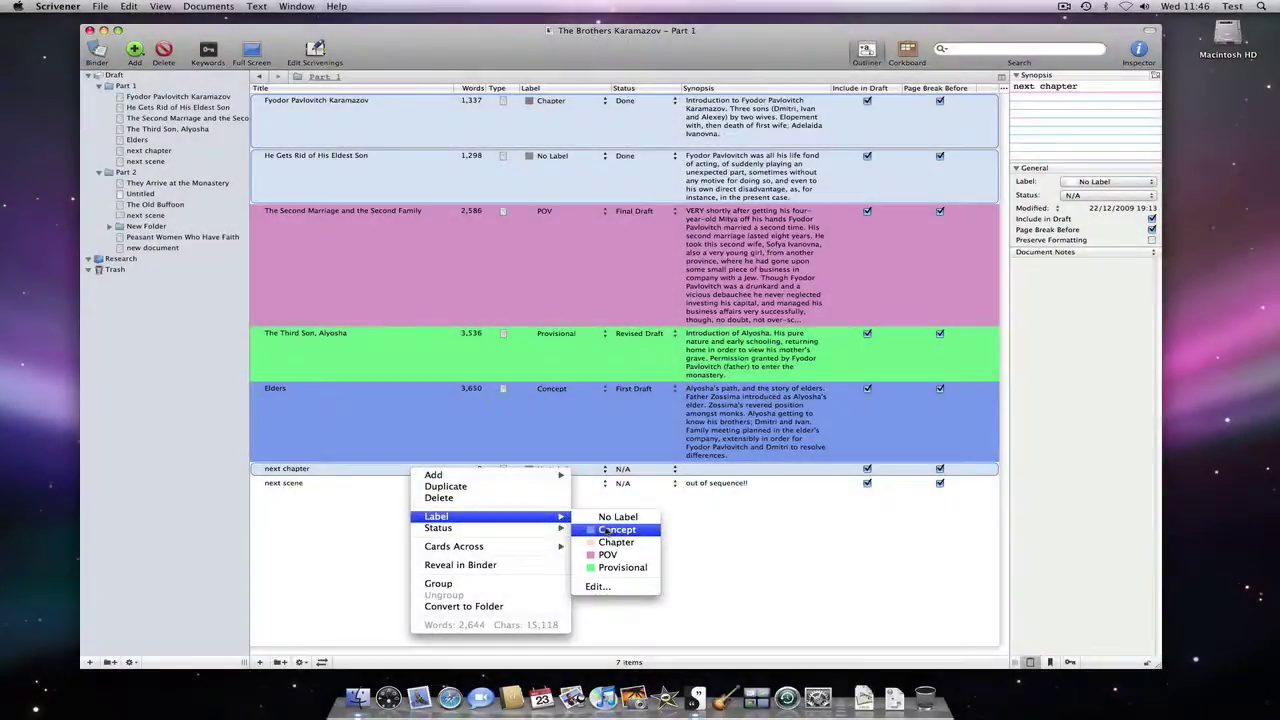
left_click(597, 519)
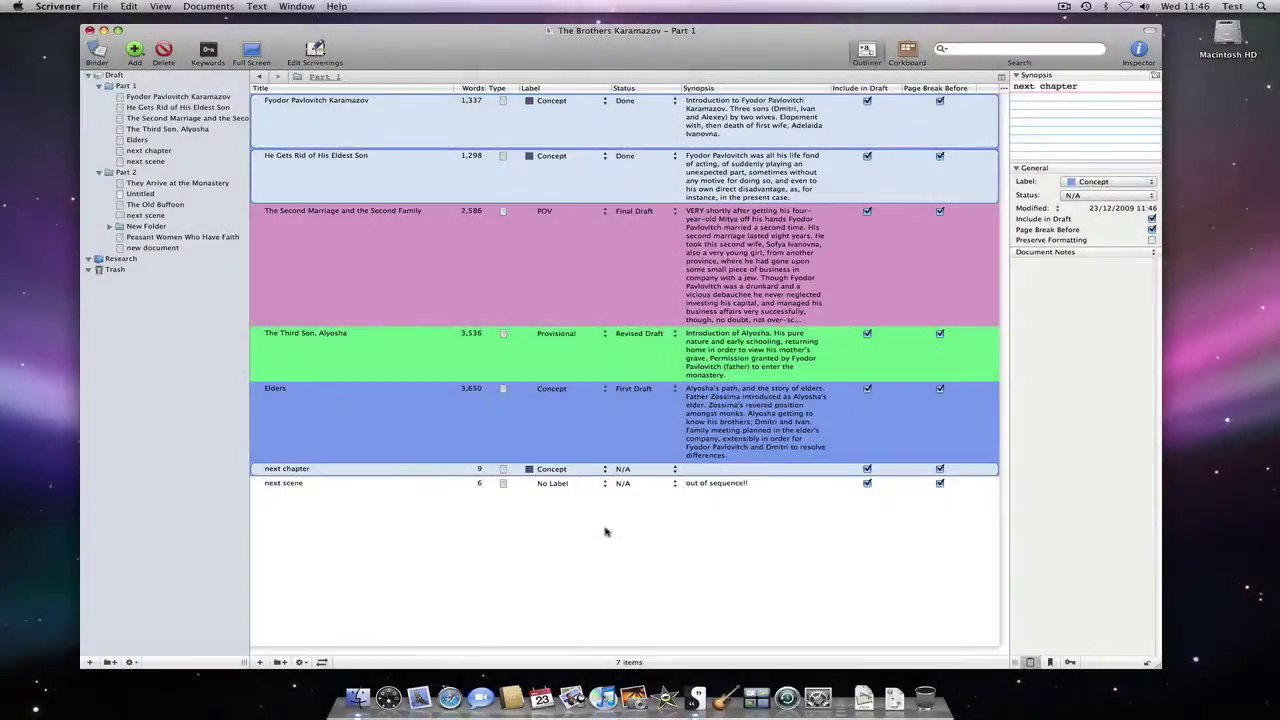
Change He Gets Rid of His Eldest Son's label to Provisional via the Inspector
left_click(626, 527)
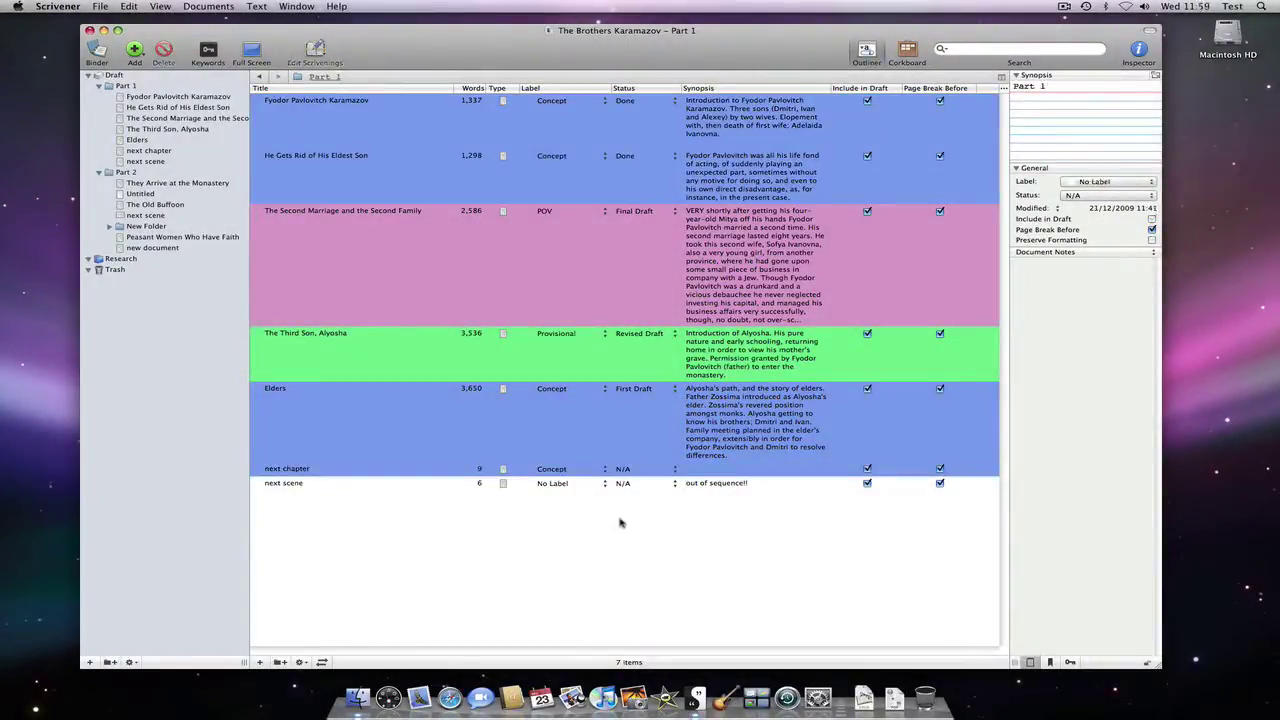
left_click(423, 179)
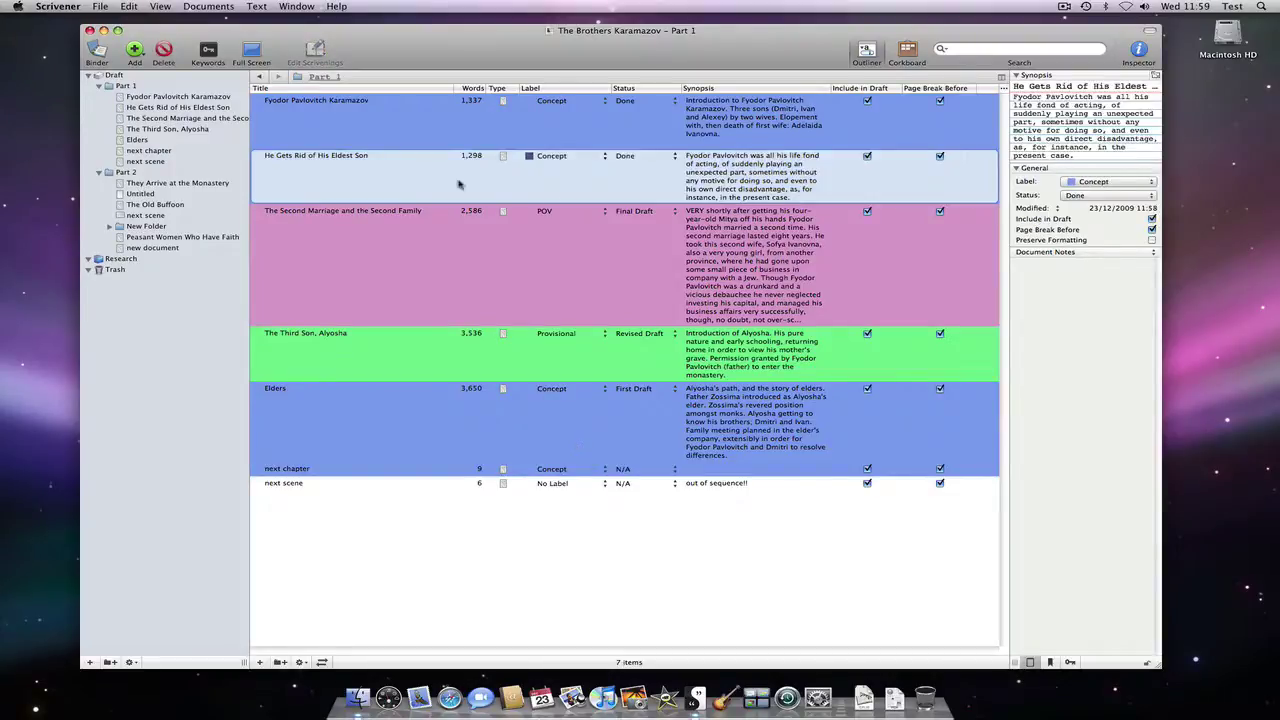
left_click(1153, 183)
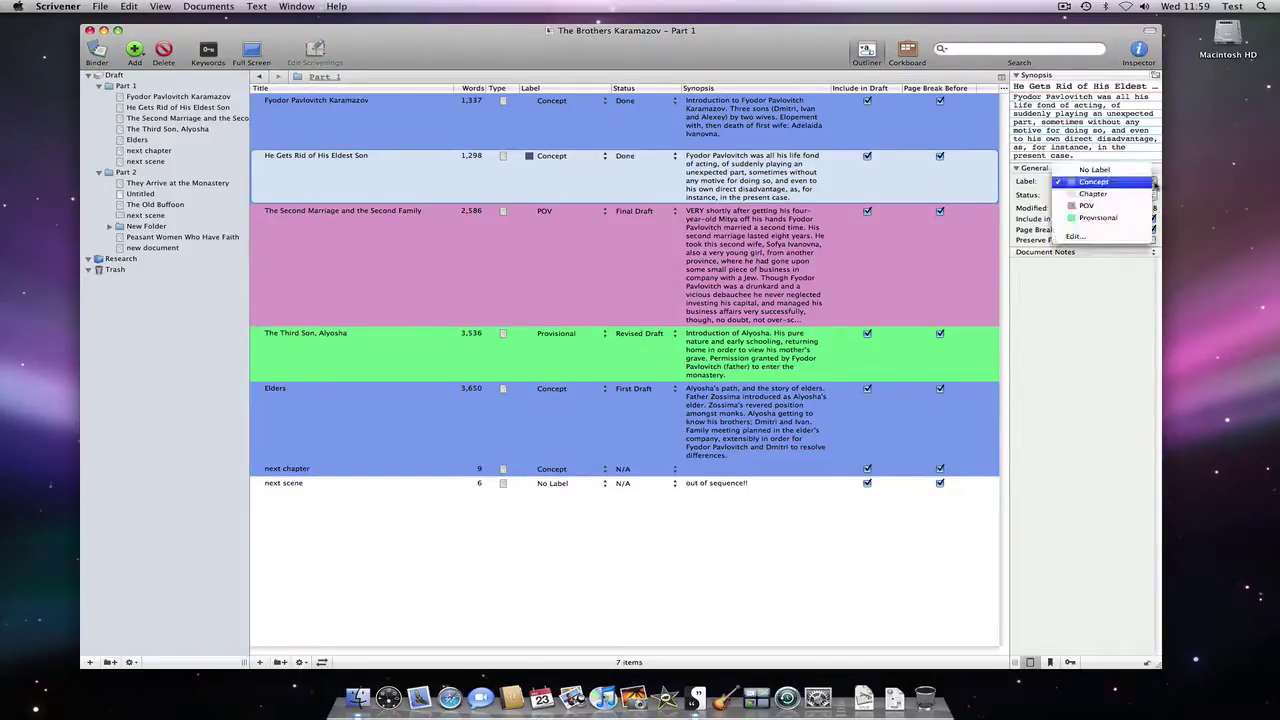
left_click(1110, 220)
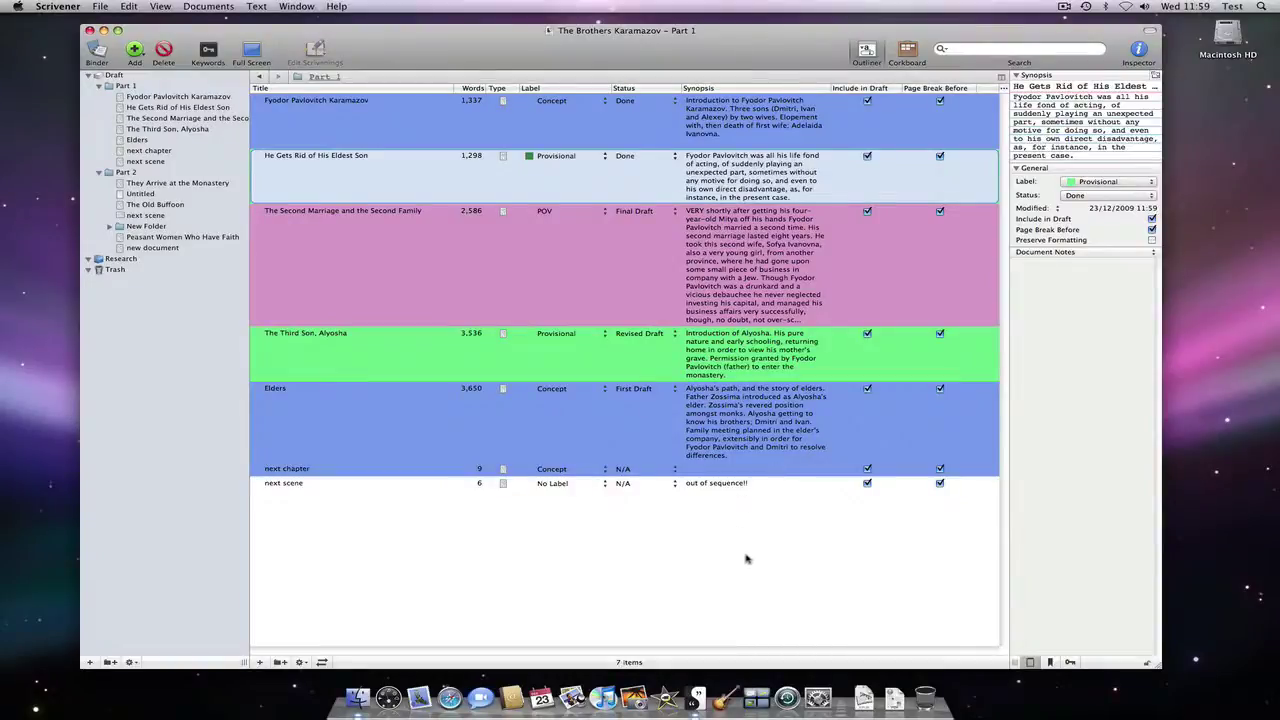
left_click(745, 559)
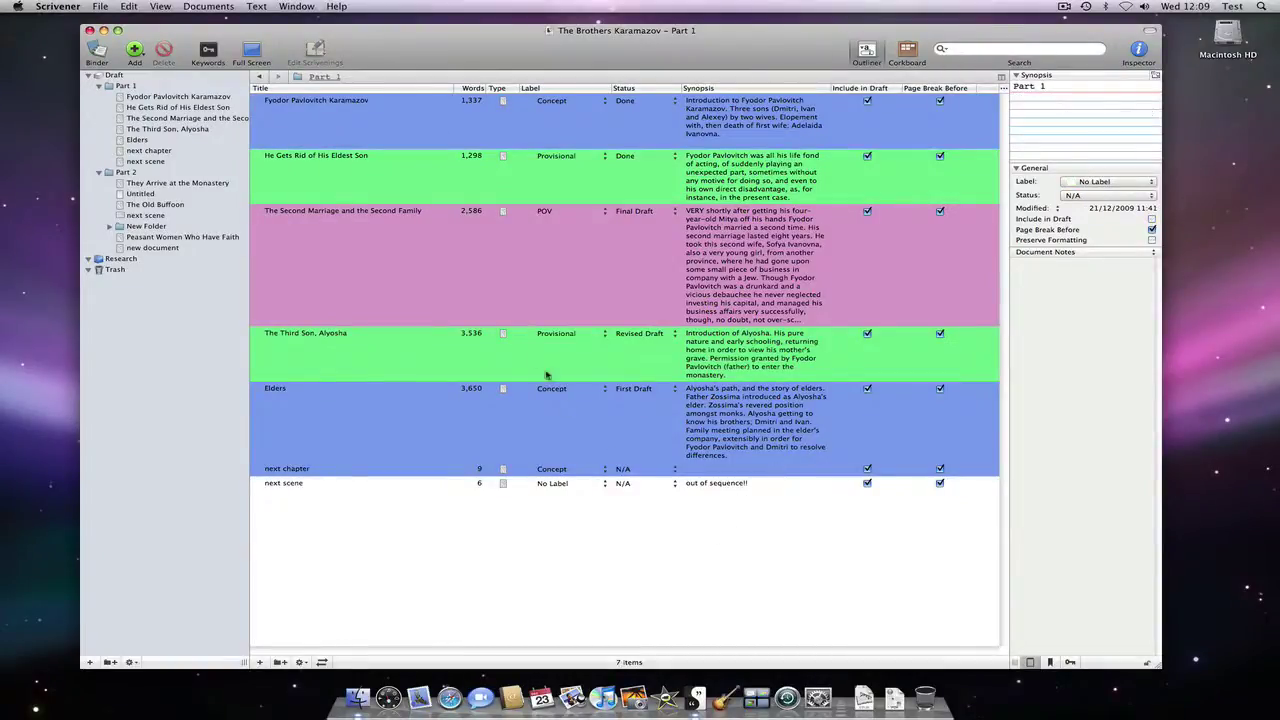
Select The Second Marriage and Elders rows, dismiss their context menu, then open the column chooser
left_click(492, 276)
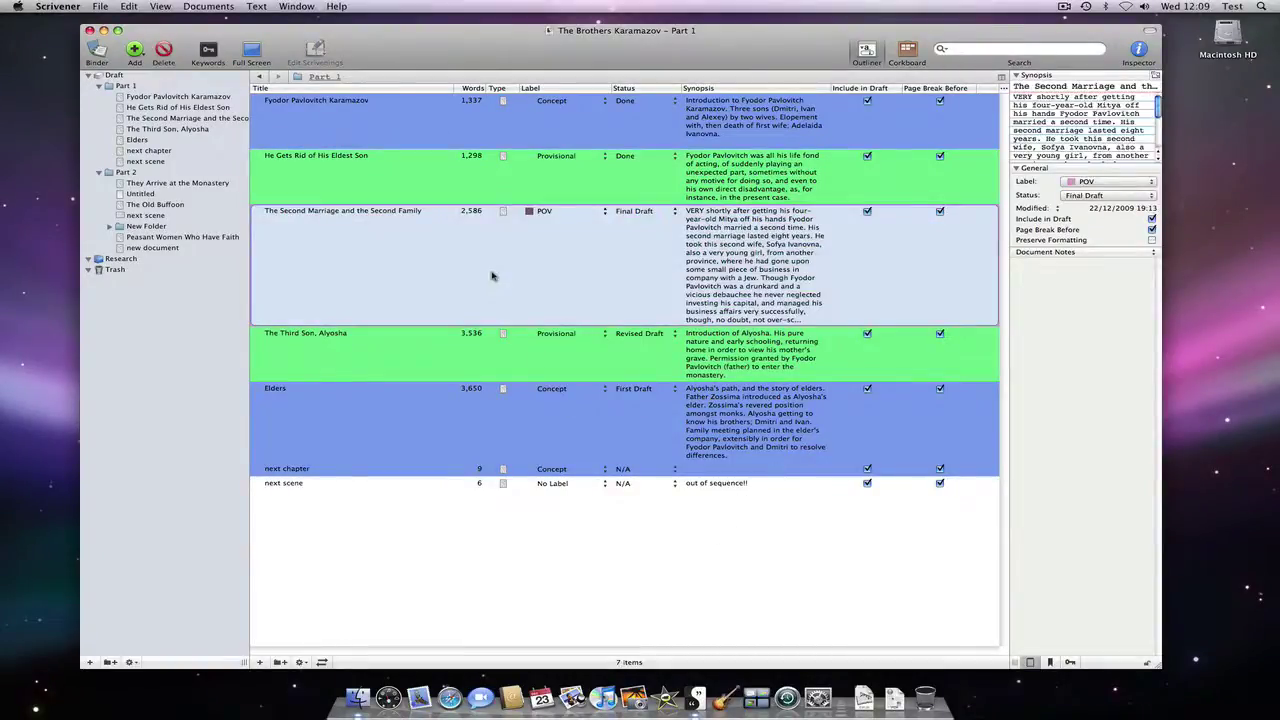
left_click(438, 424, "super")
right_click(467, 422)
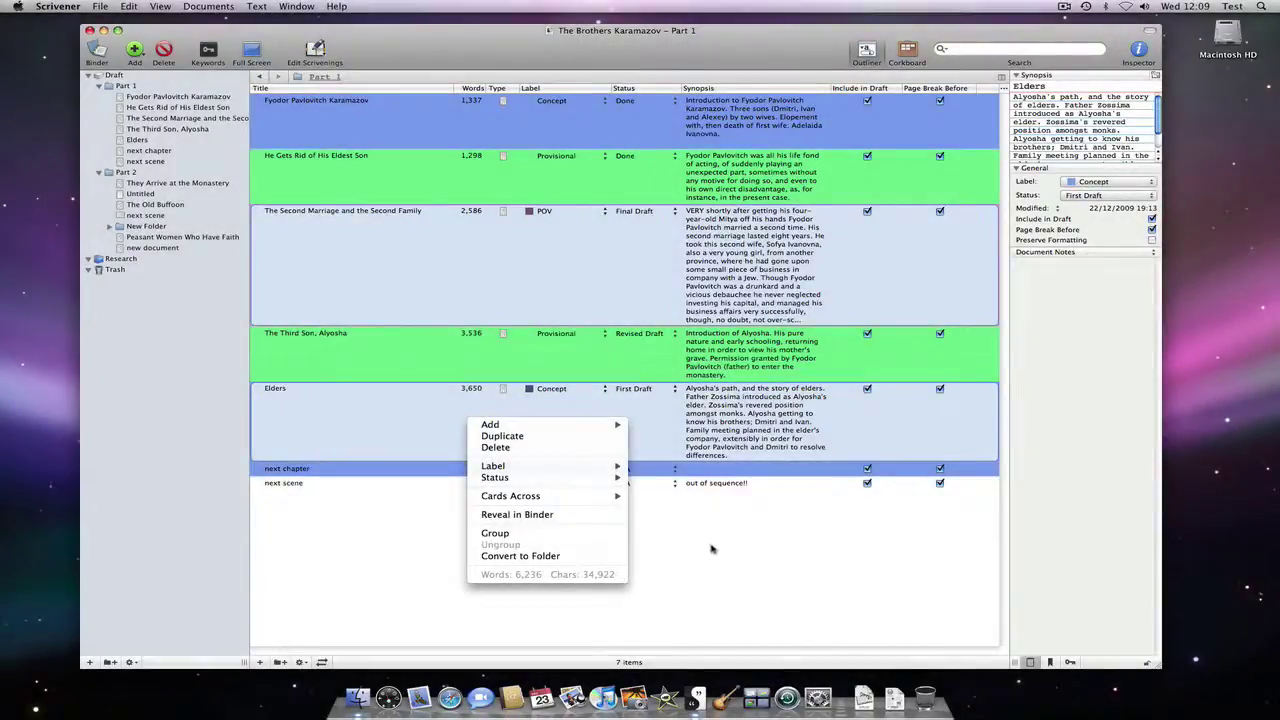
left_click(711, 548)
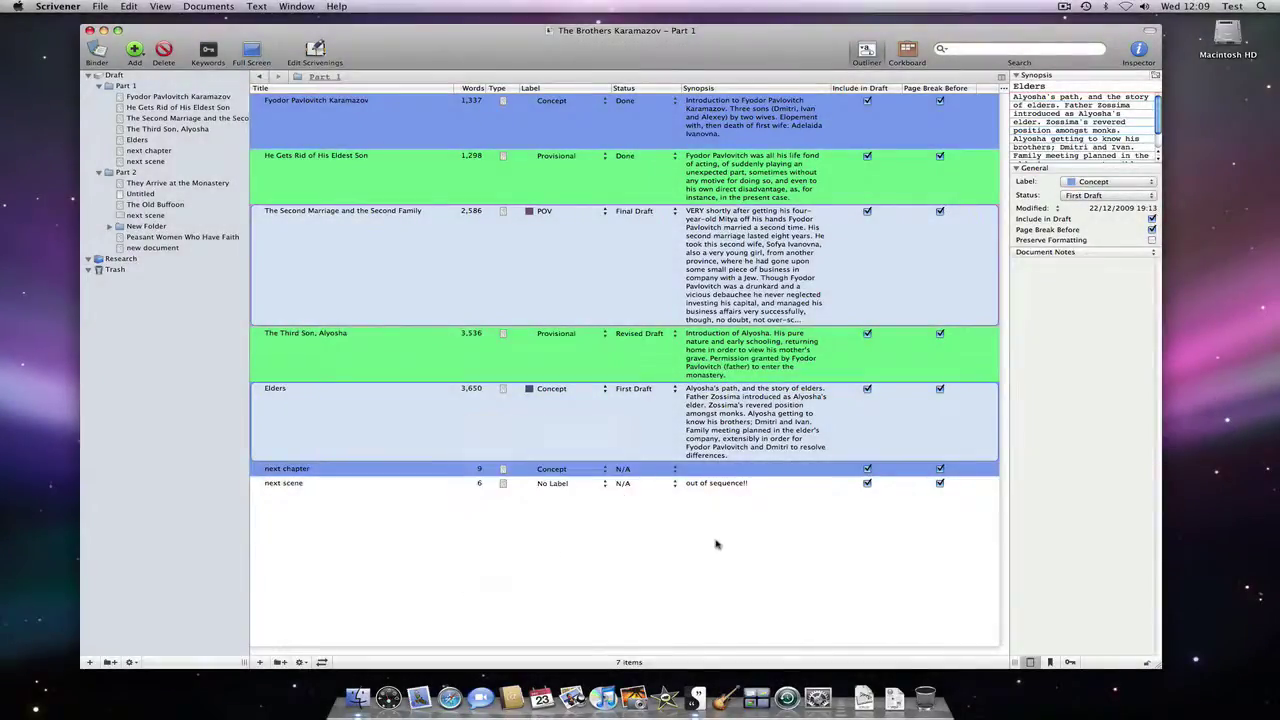
left_click(1004, 89)
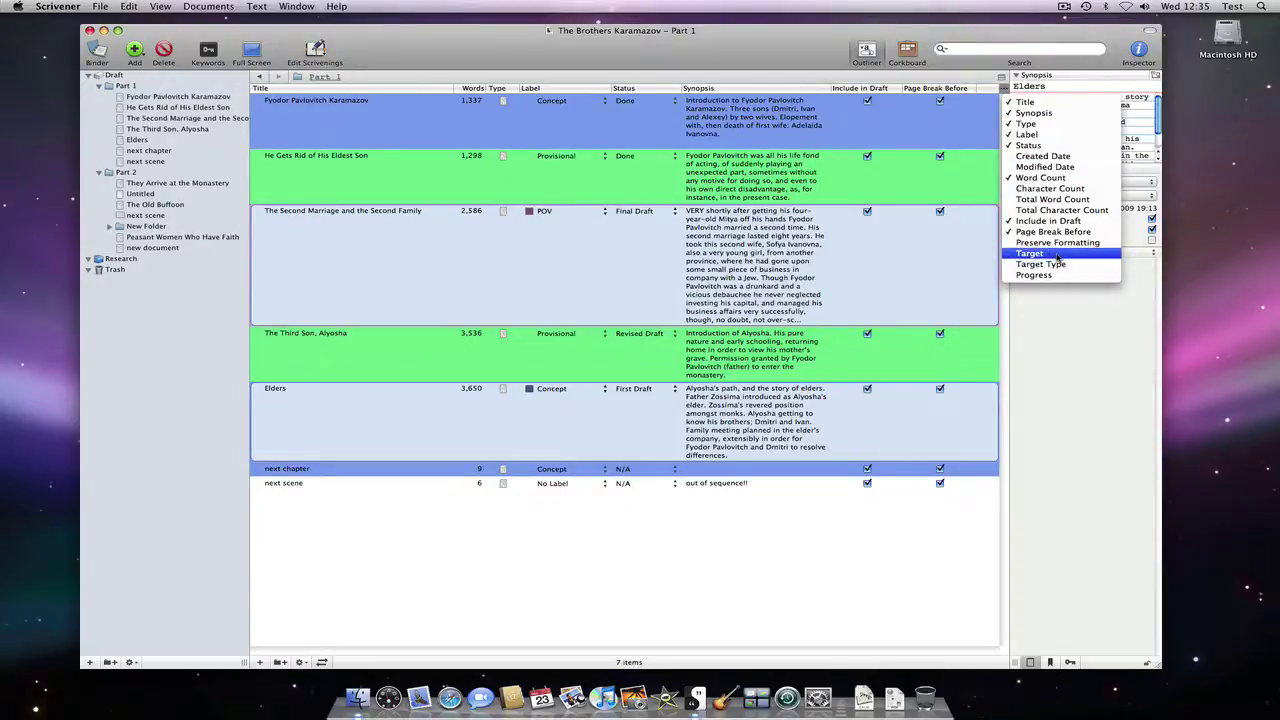
Dismiss the column list and split the editor into two stacked Part 1 outliner panes
left_click(1069, 314)
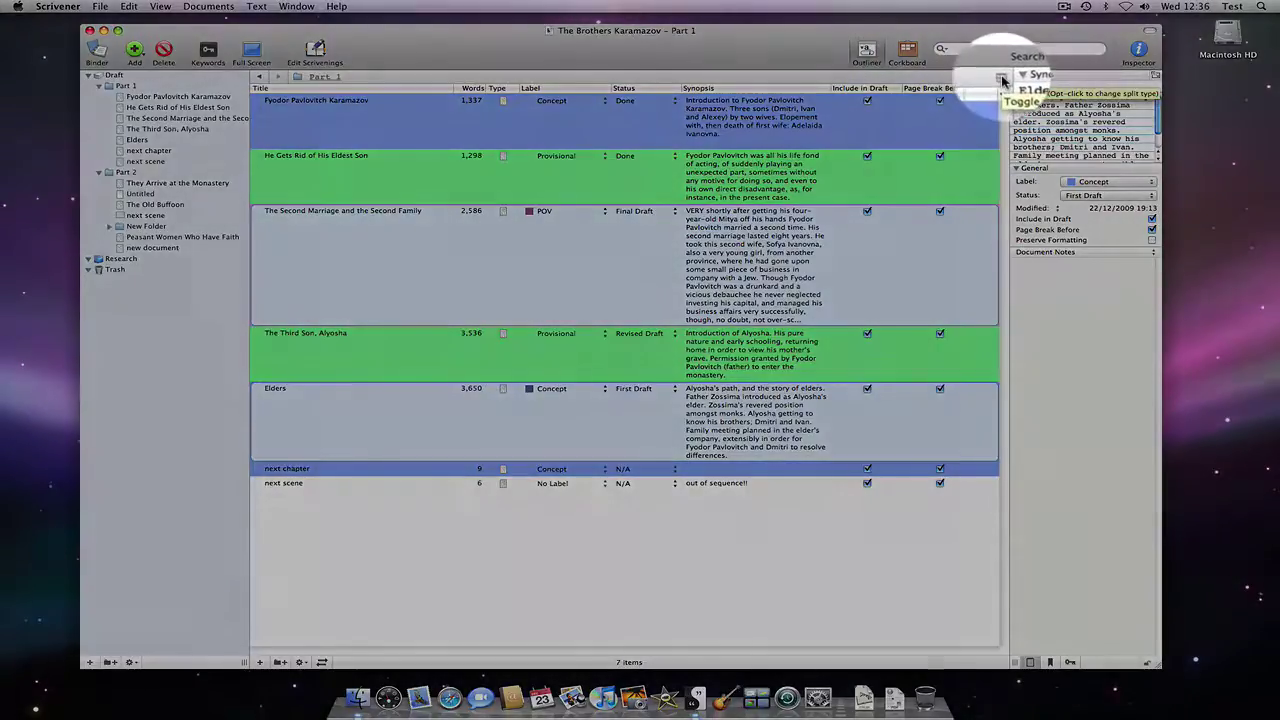
left_click(1003, 80)
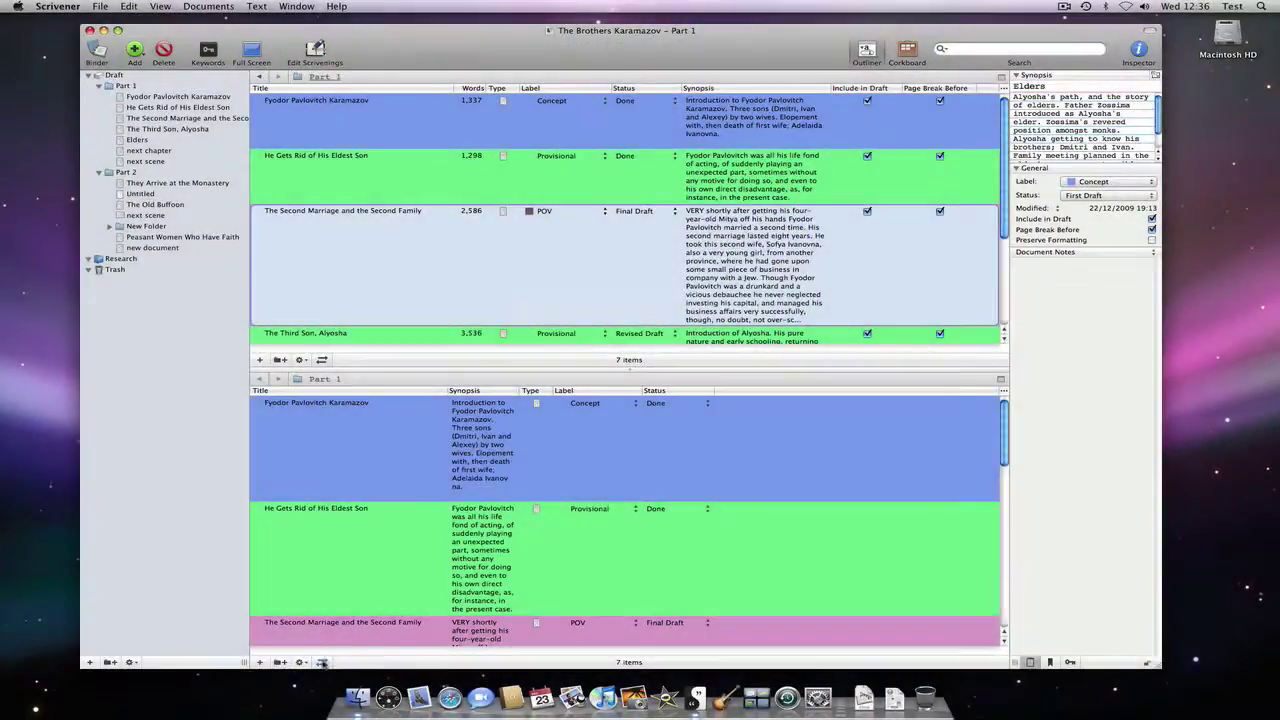
Make the split vertical and open The Third Son, Alyosha's text beside the outliner
left_click(535, 405)
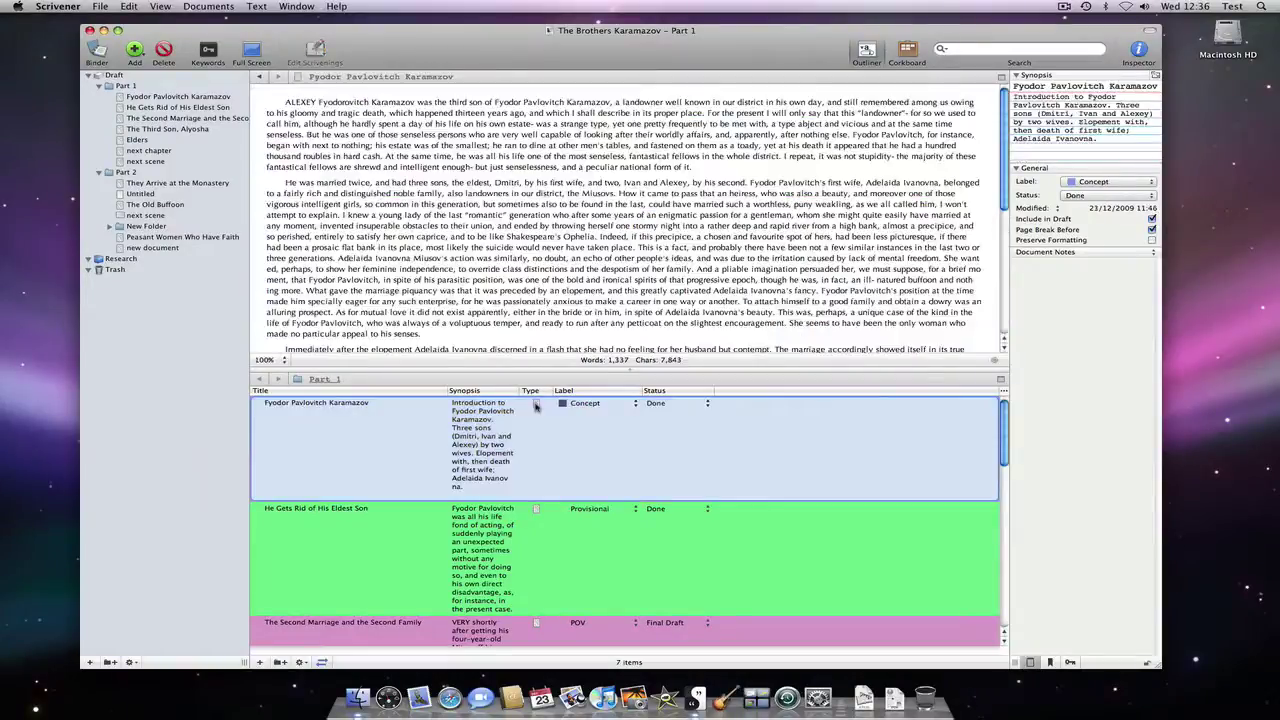
left_click(535, 510)
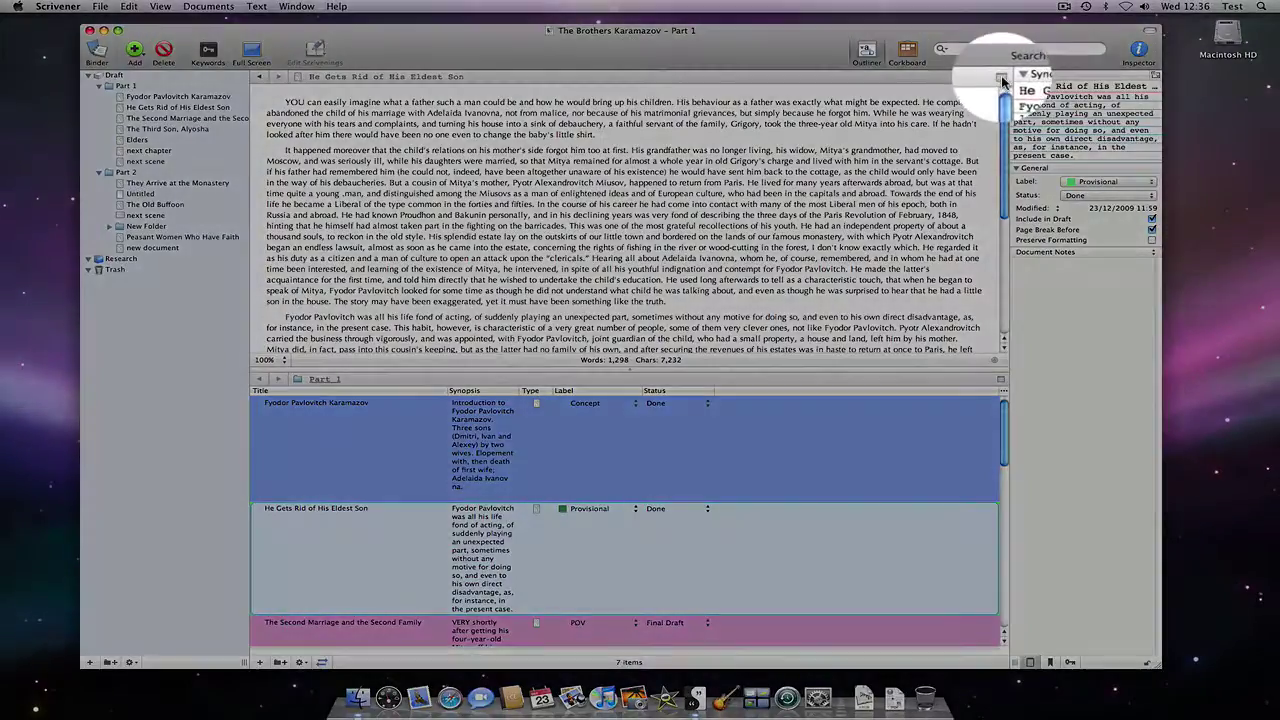
left_click(1001, 77, "alt")
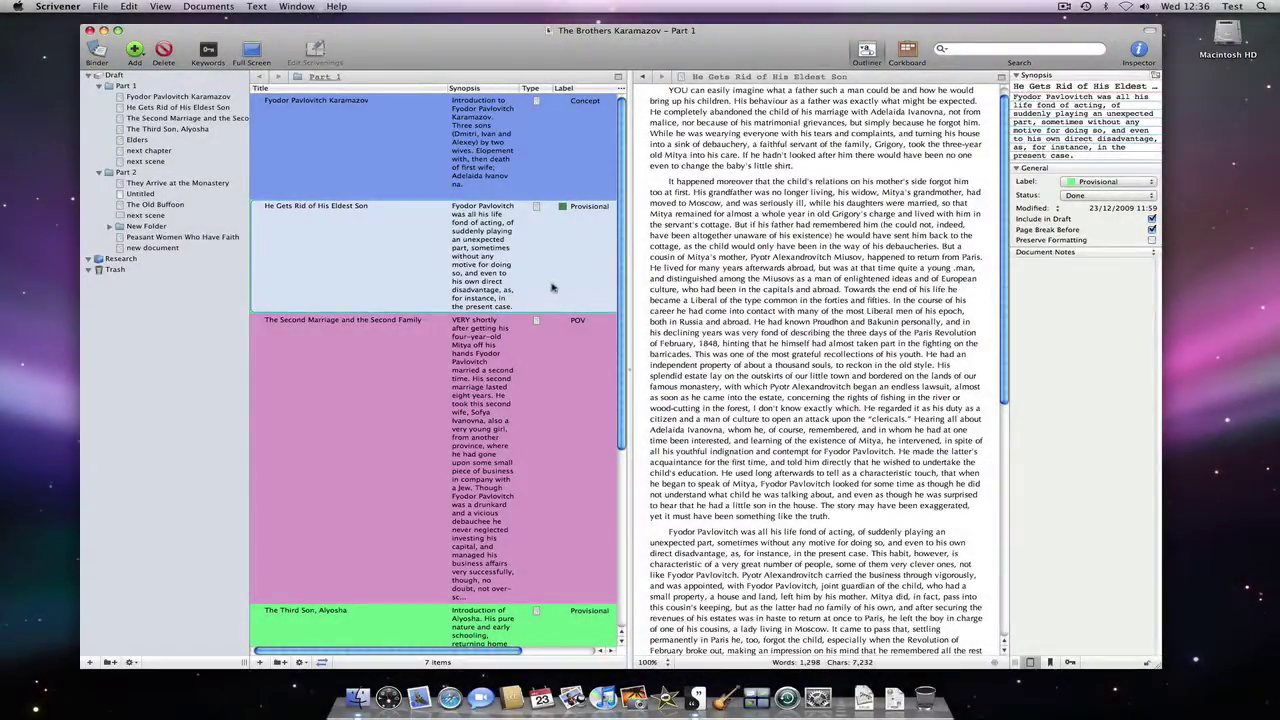
left_click(537, 322)
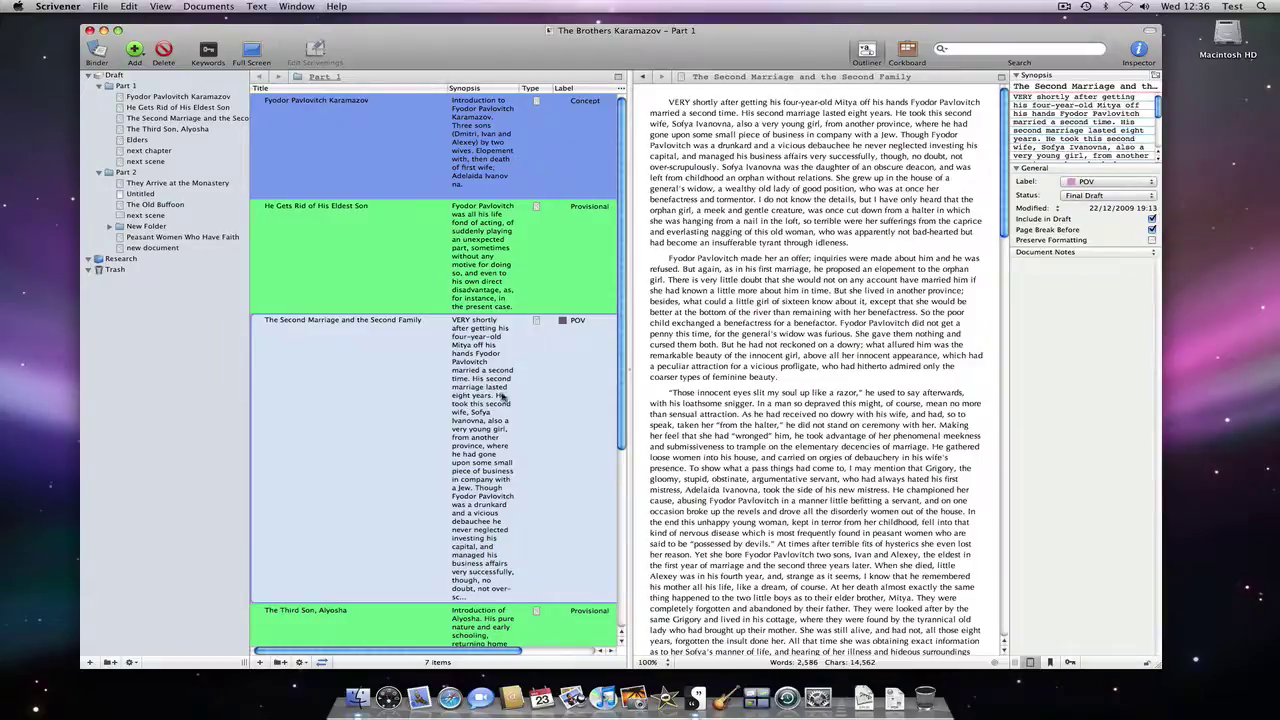
left_click(537, 613)
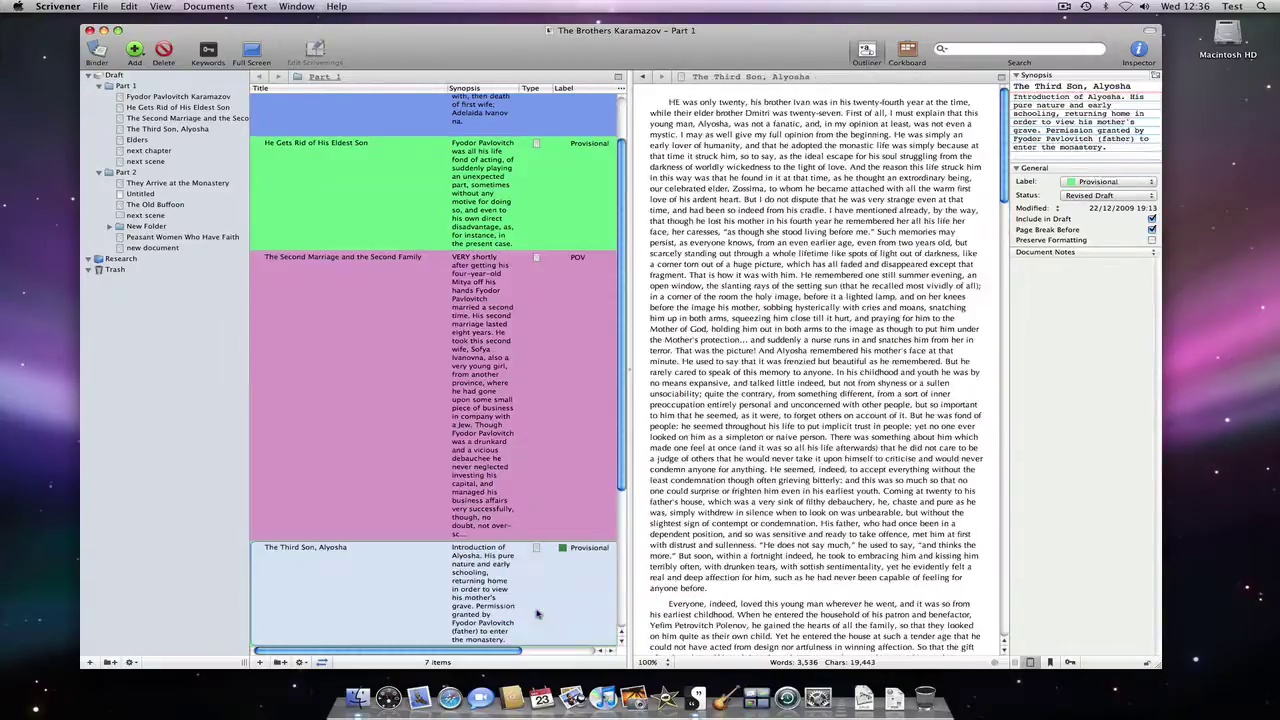